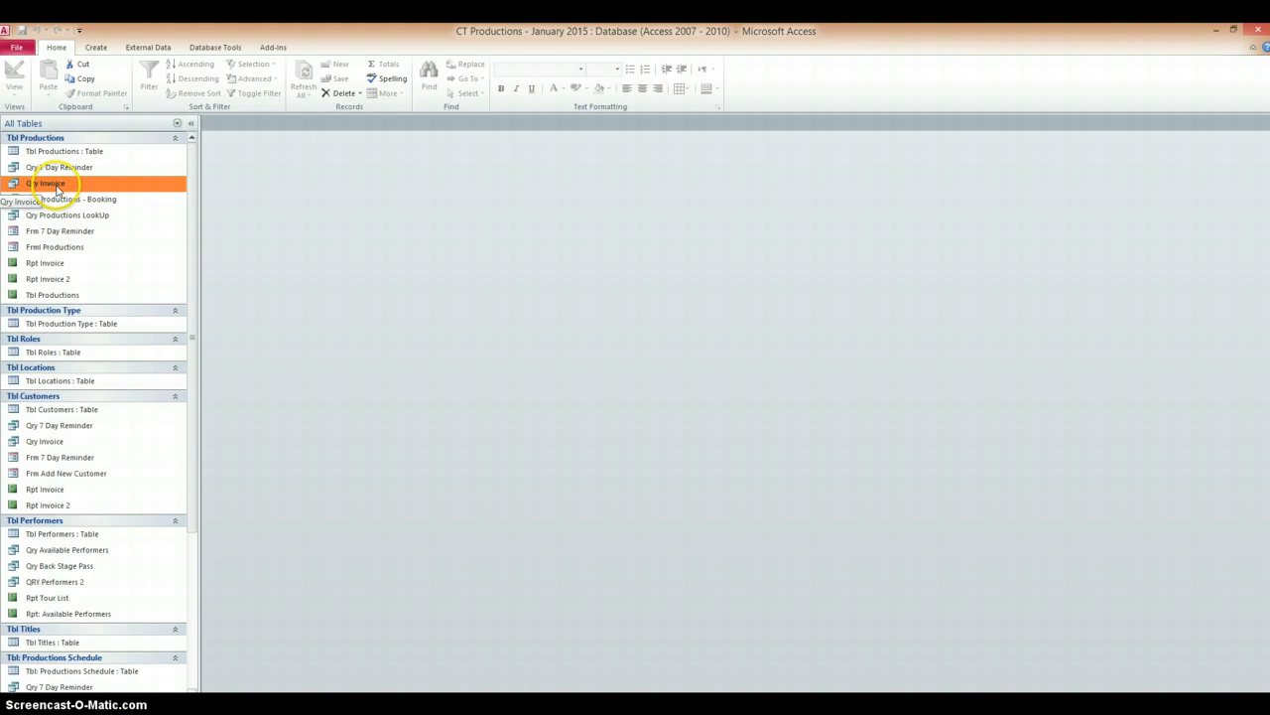
Open Qry Invoice and the Tbl: Productions Schedule table and compare the bookings marked Send Invoice in both.
double_click(56, 187)
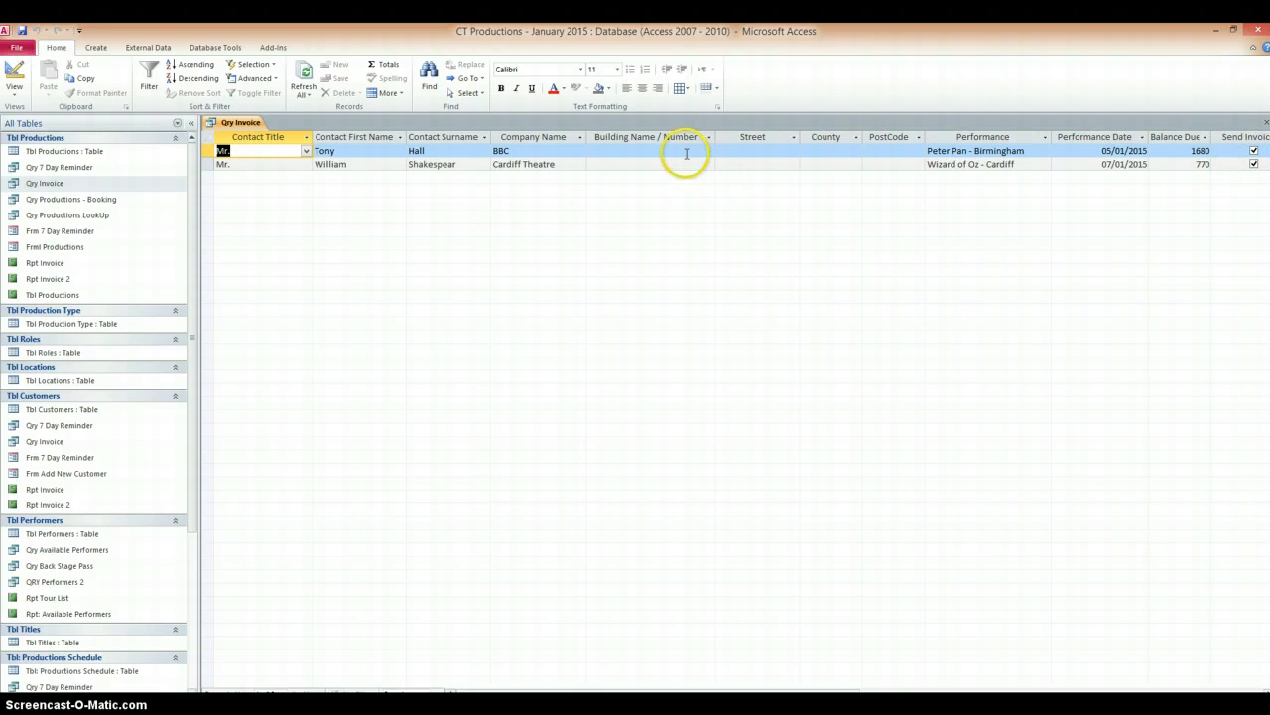
double_click(90, 674)
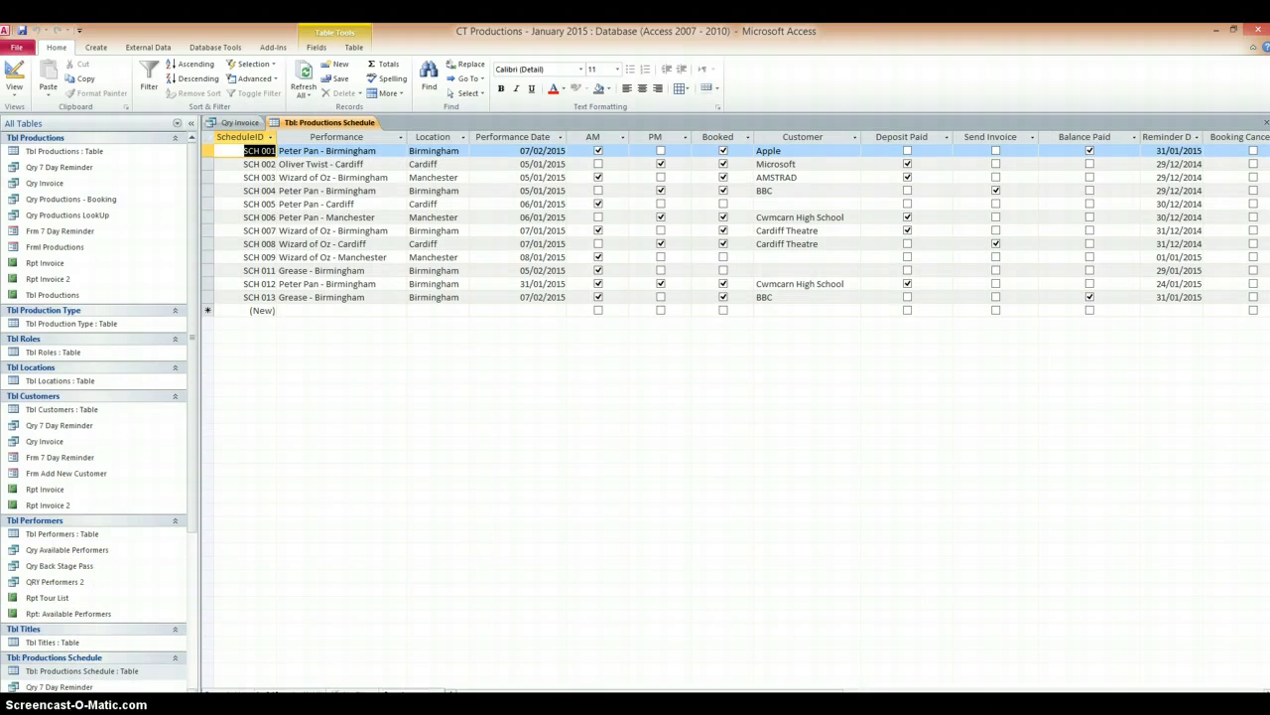
left_click_drag(541, 692, 606, 692)
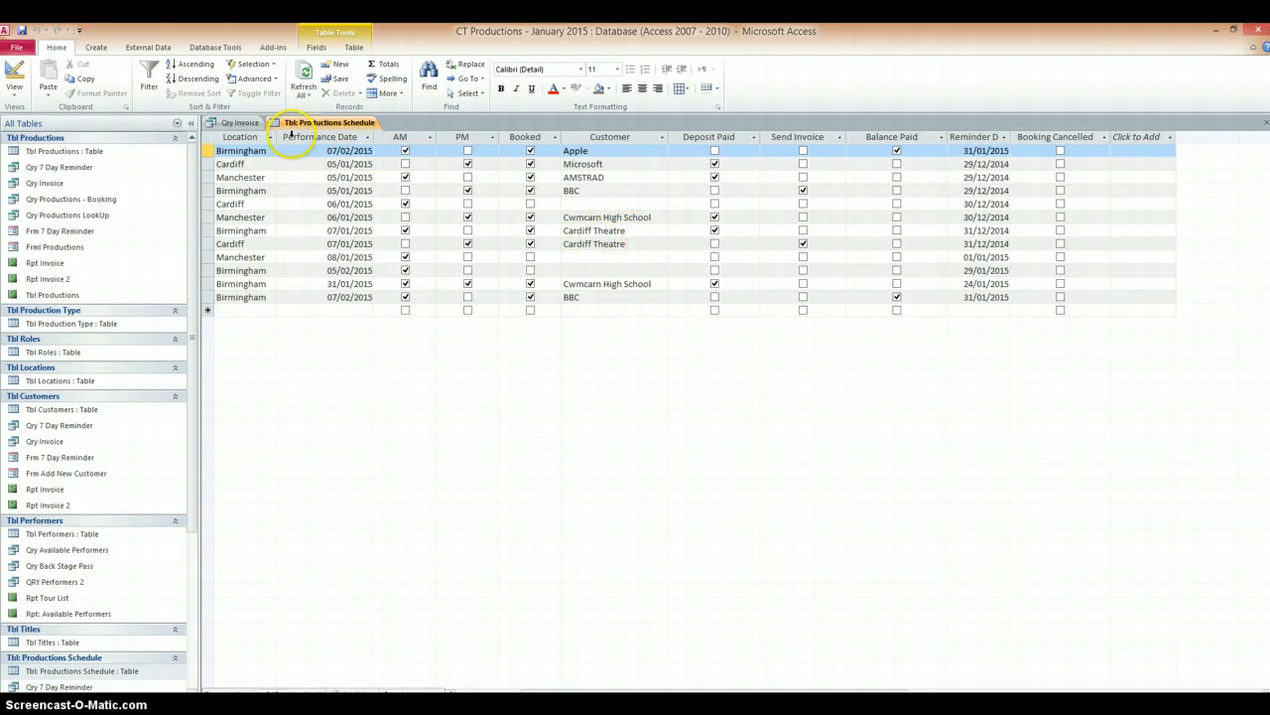
left_click(239, 123)
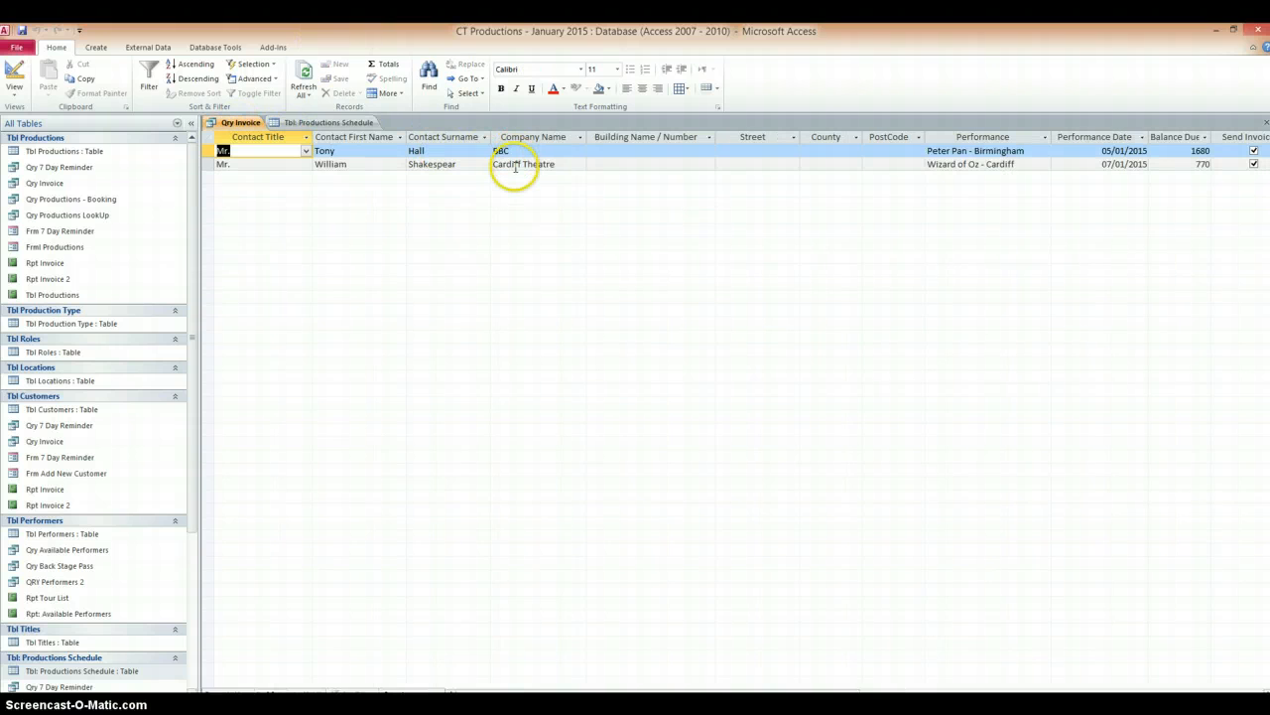
left_click(343, 122)
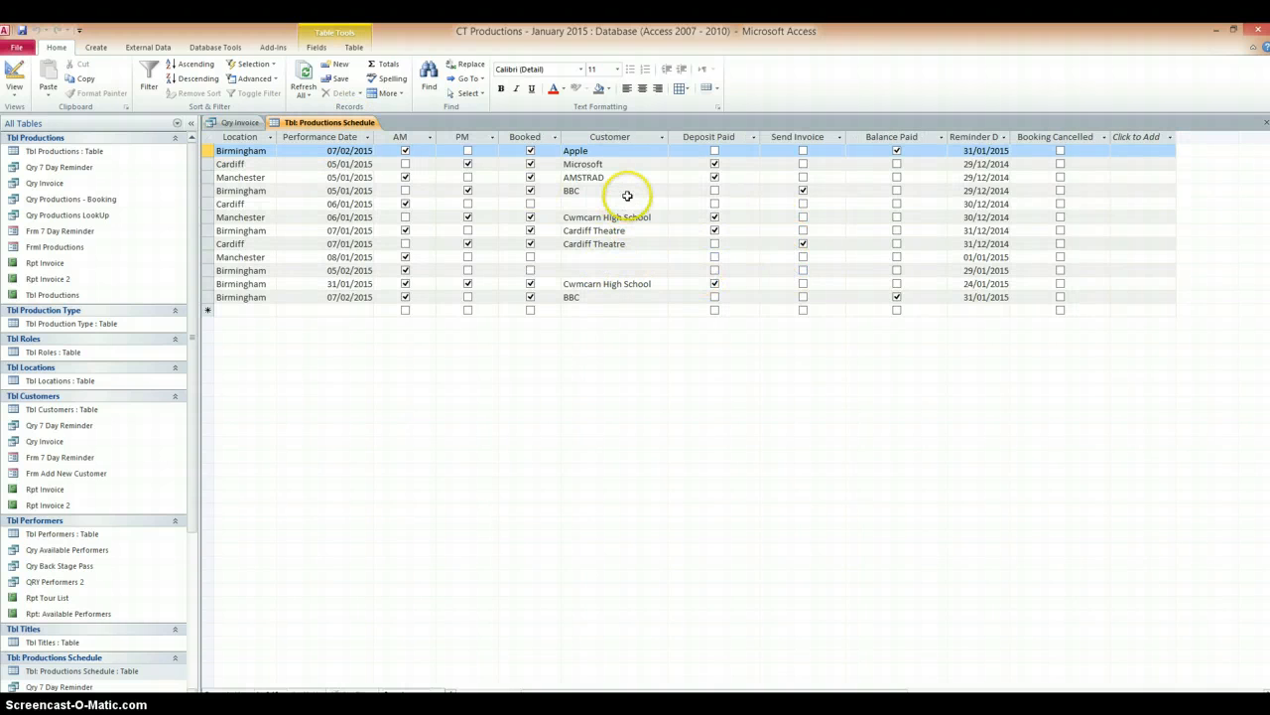
Mark the AMSTRAD booking as Send Invoice instead of Deposit Paid, and close the schedule table and Qry Invoice.
left_click(803, 177)
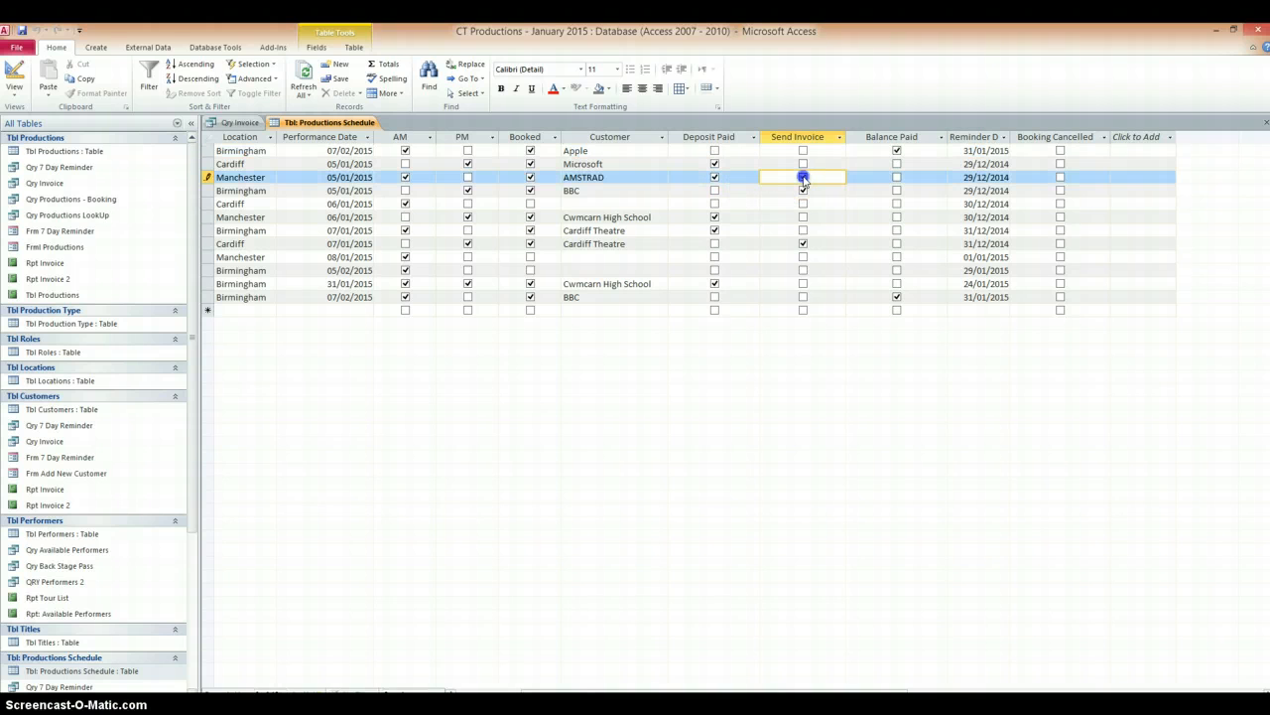
left_click(713, 179)
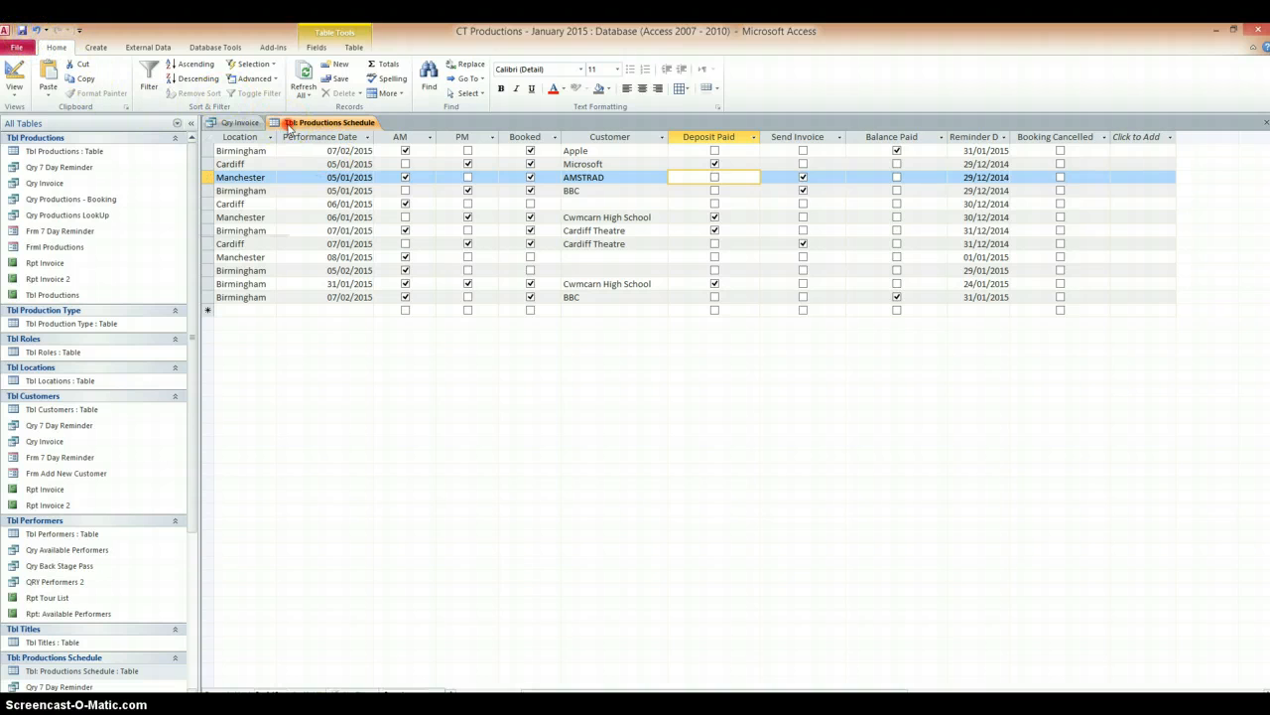
right_click(235, 122)
left_click(231, 127)
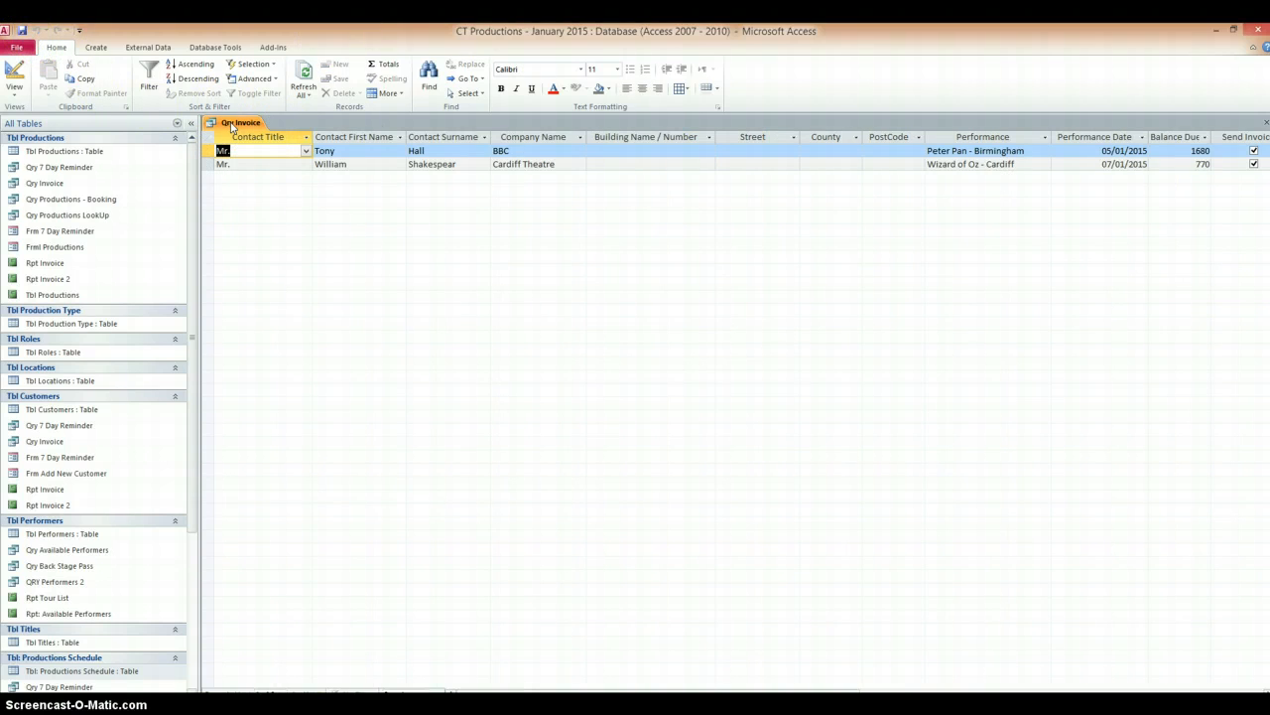
right_click(233, 125)
left_click(201, 141)
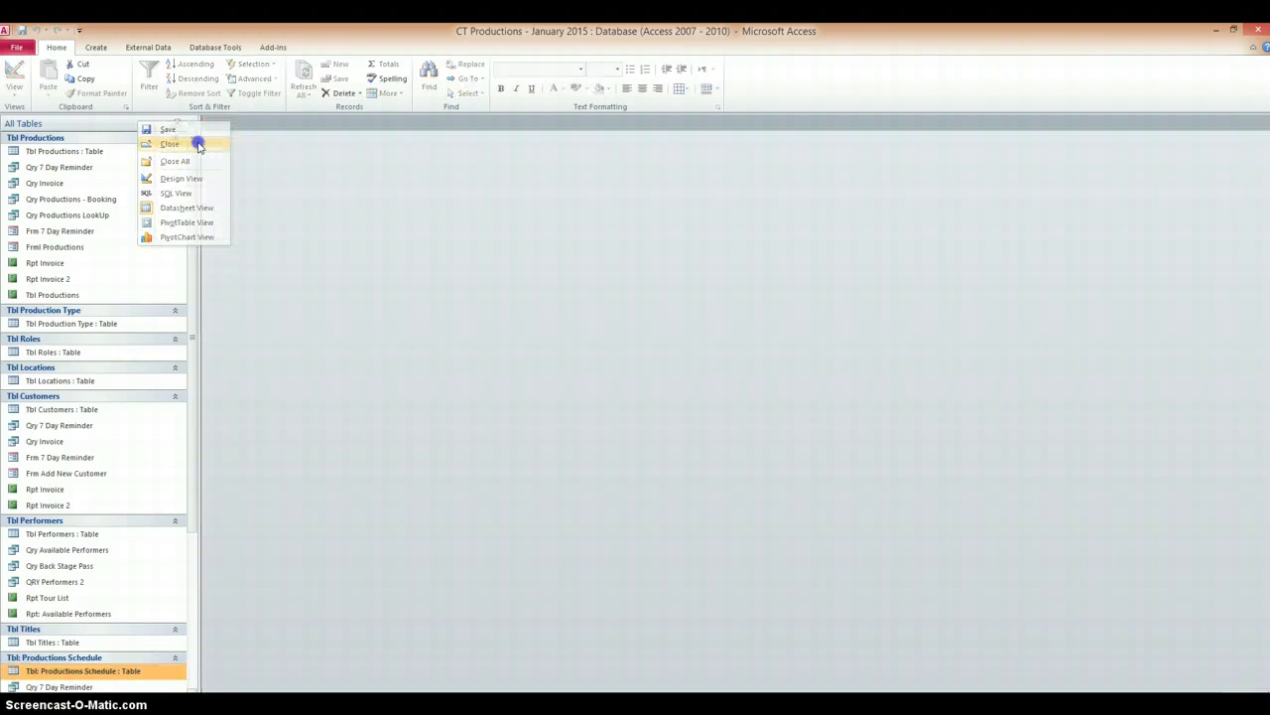
Reopen Qry Invoice to check its updated records and switch it to Design View.
left_click(45, 188)
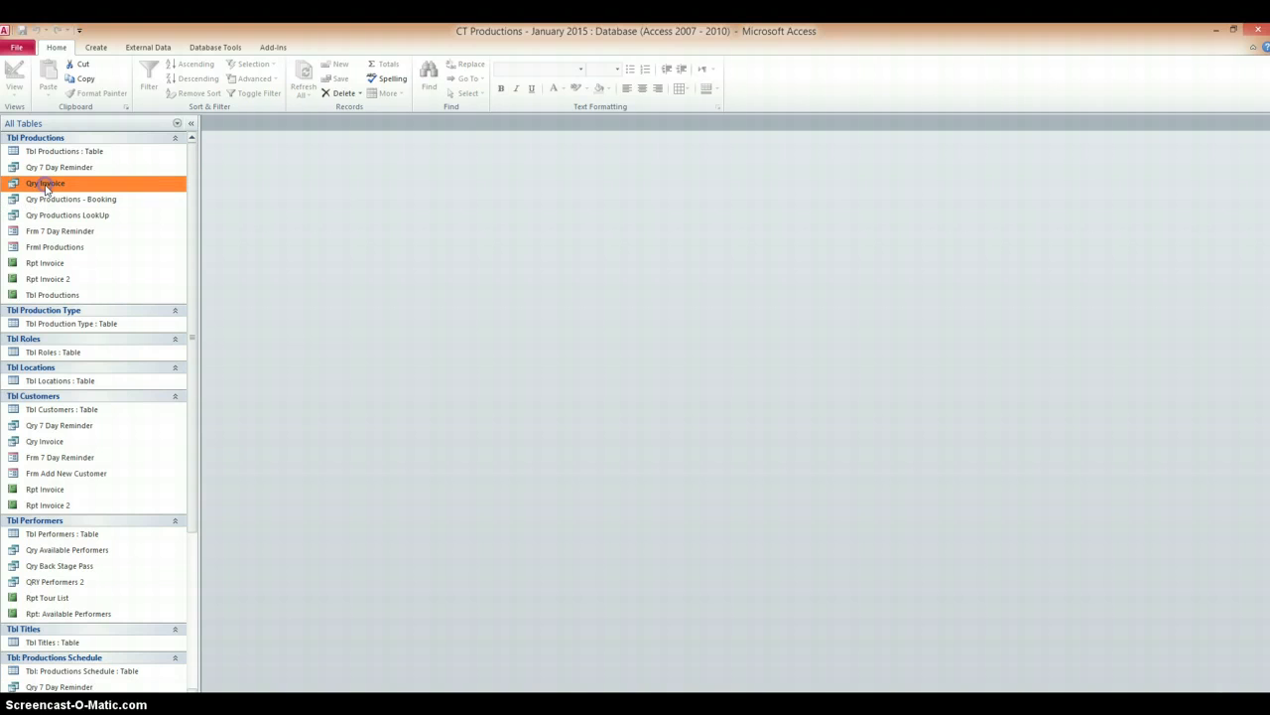
double_click(44, 188)
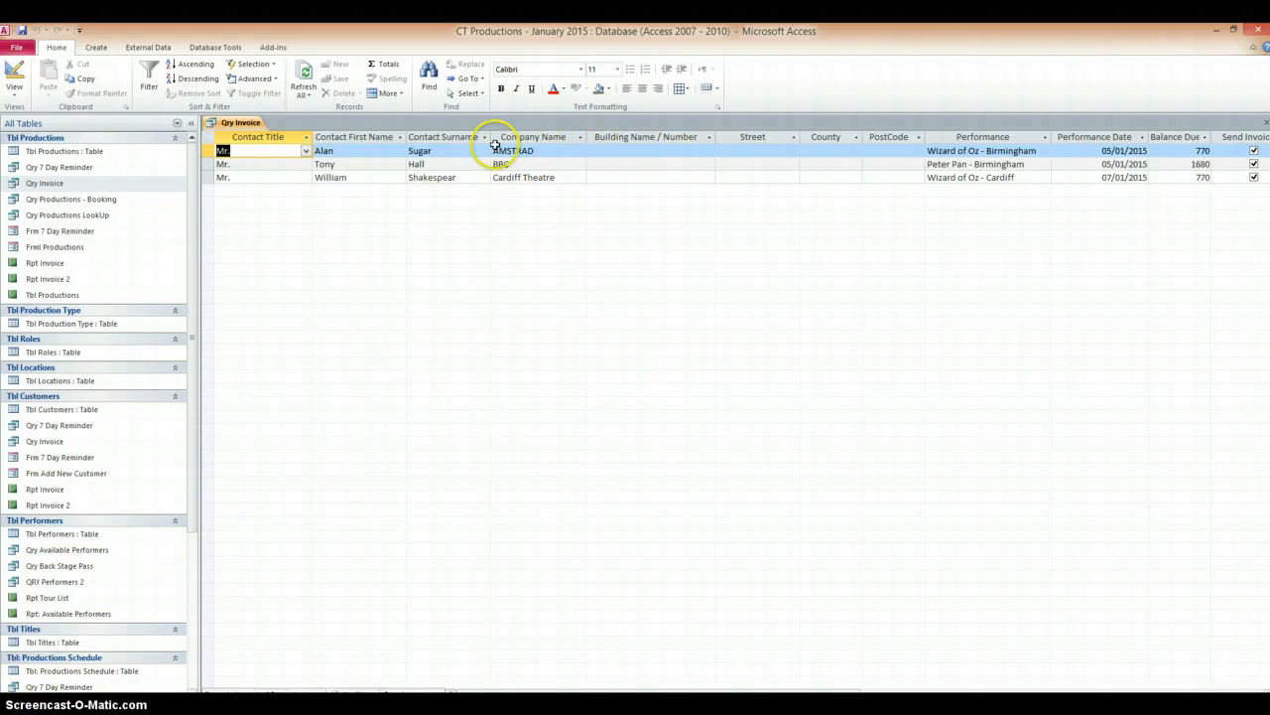
left_click(15, 87)
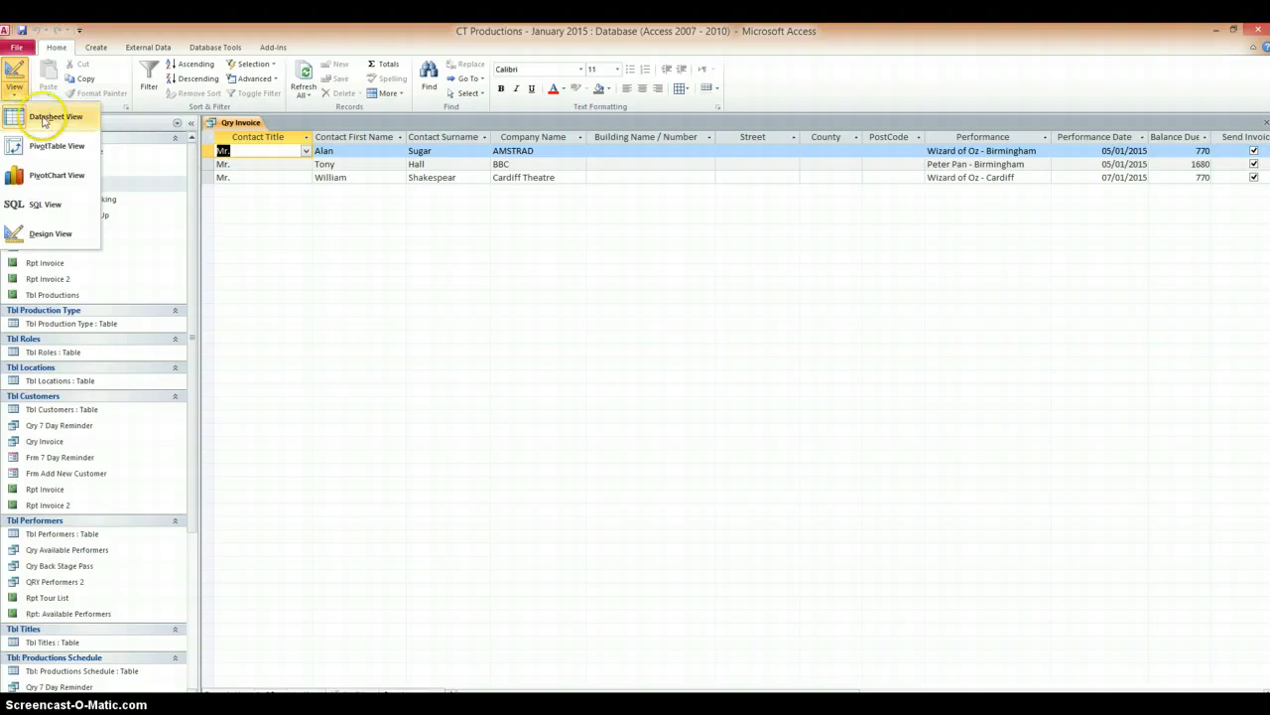
left_click(40, 234)
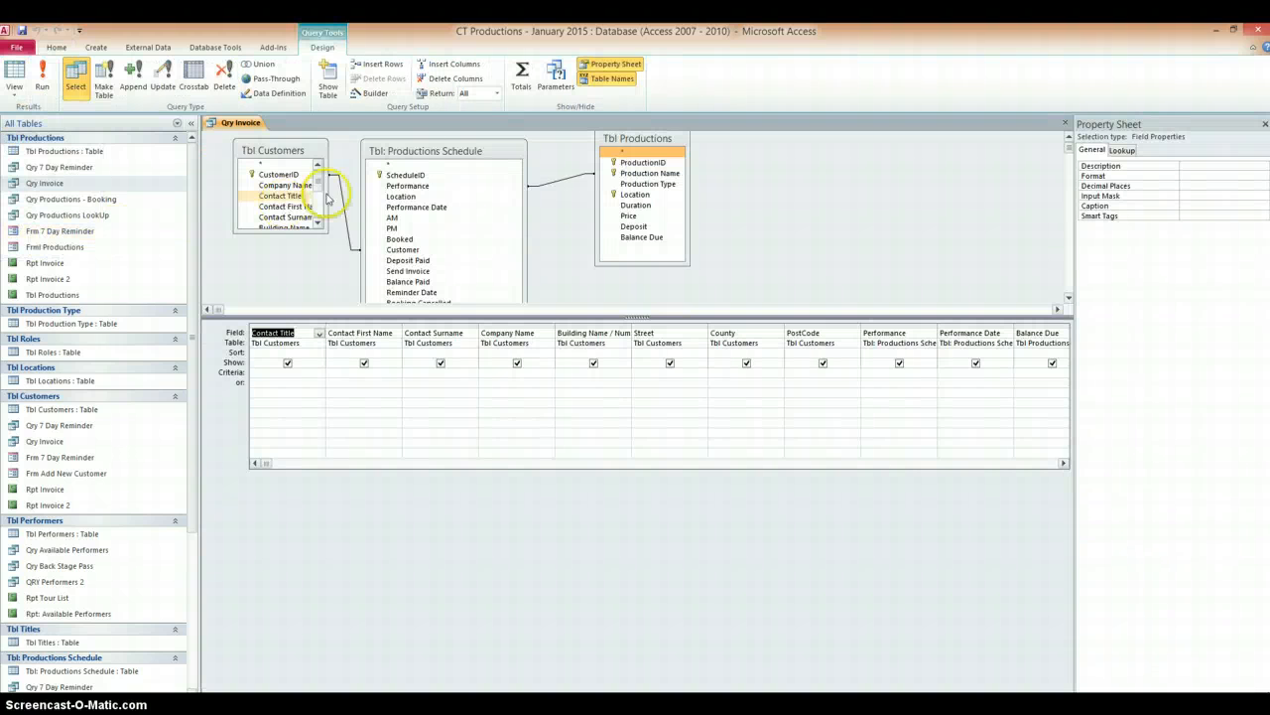
Spread out the Customers, Productions Schedule and Productions field lists in the query design, and close Qry Invoice with its changes saved.
left_click_drag(609, 145, 743, 140)
left_click_drag(475, 156, 601, 143)
left_click_drag(293, 151, 271, 179)
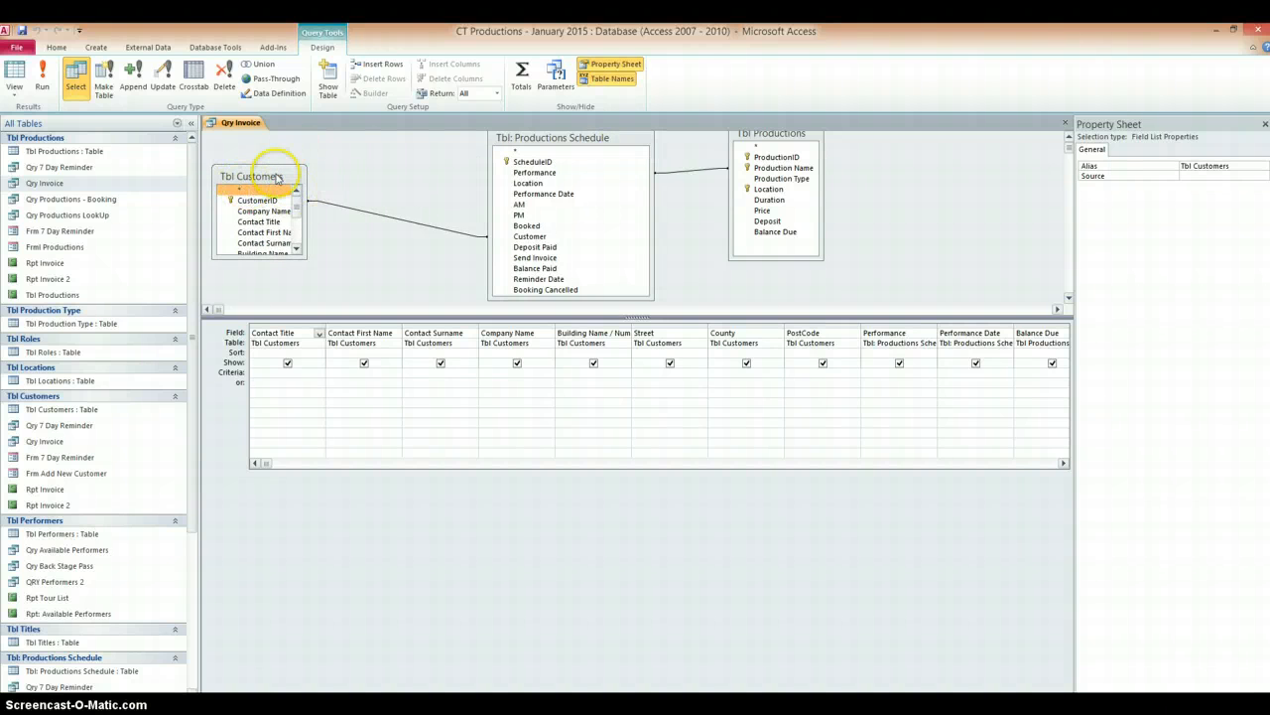
left_click_drag(513, 149, 499, 166)
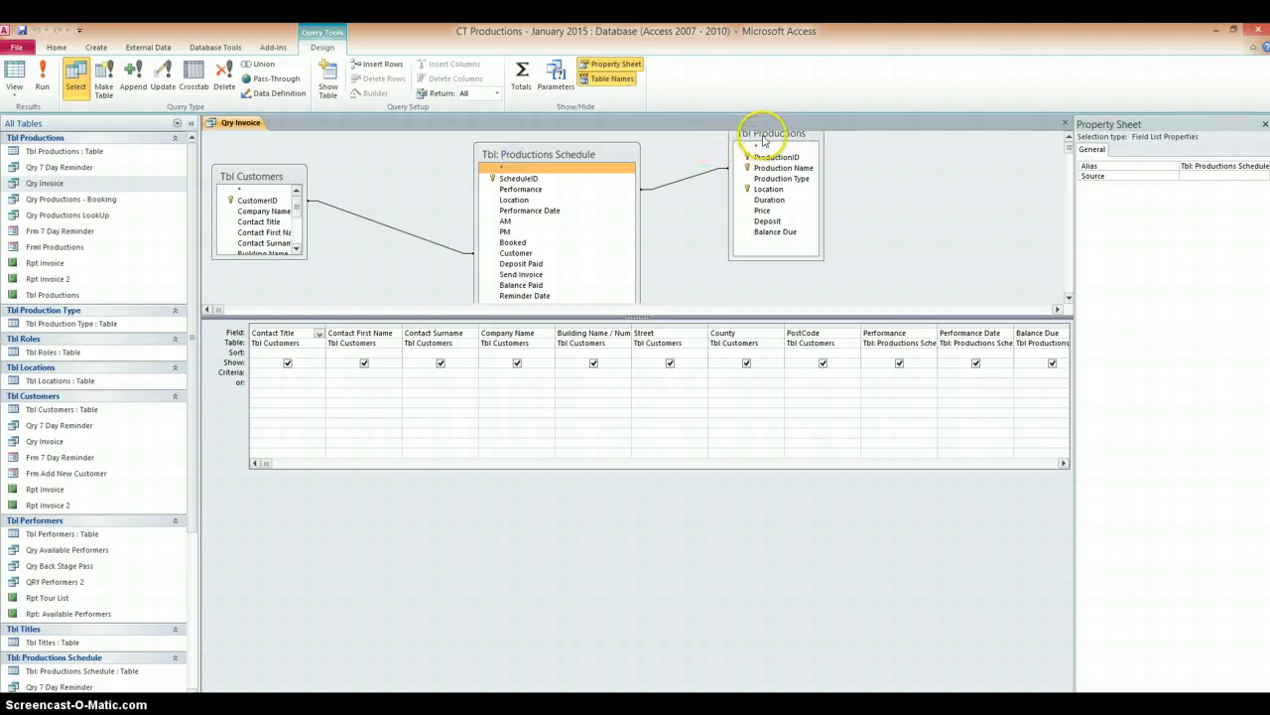
left_click_drag(763, 136, 778, 159)
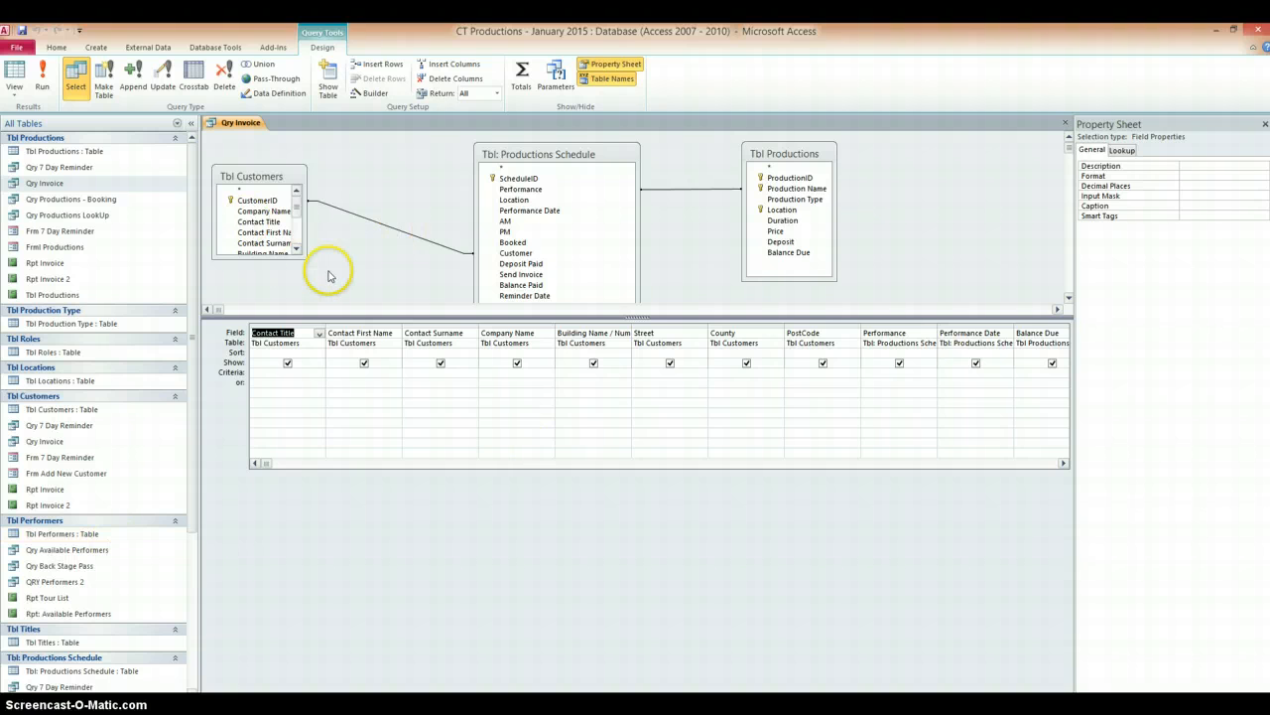
right_click(238, 122)
left_click(201, 149)
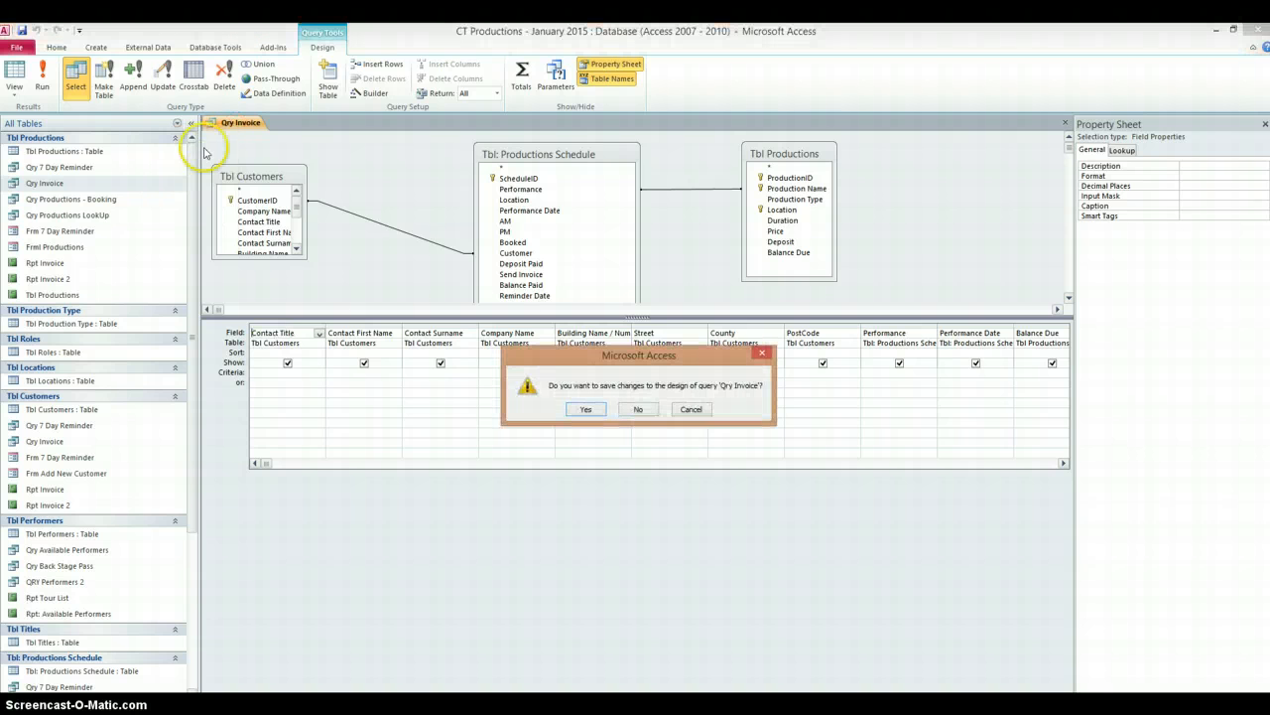
left_click(578, 413)
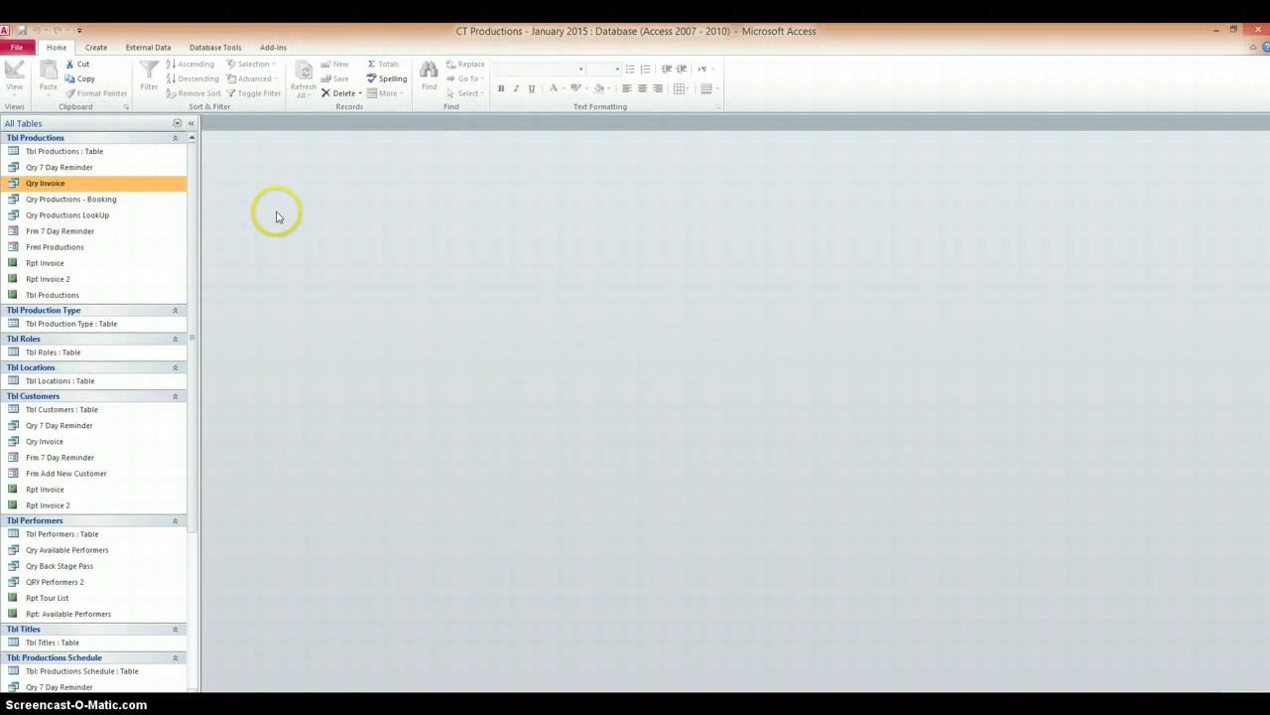
Start a new query with the Simple Query Wizard, using Tbl Customers as the source table.
left_click(95, 47)
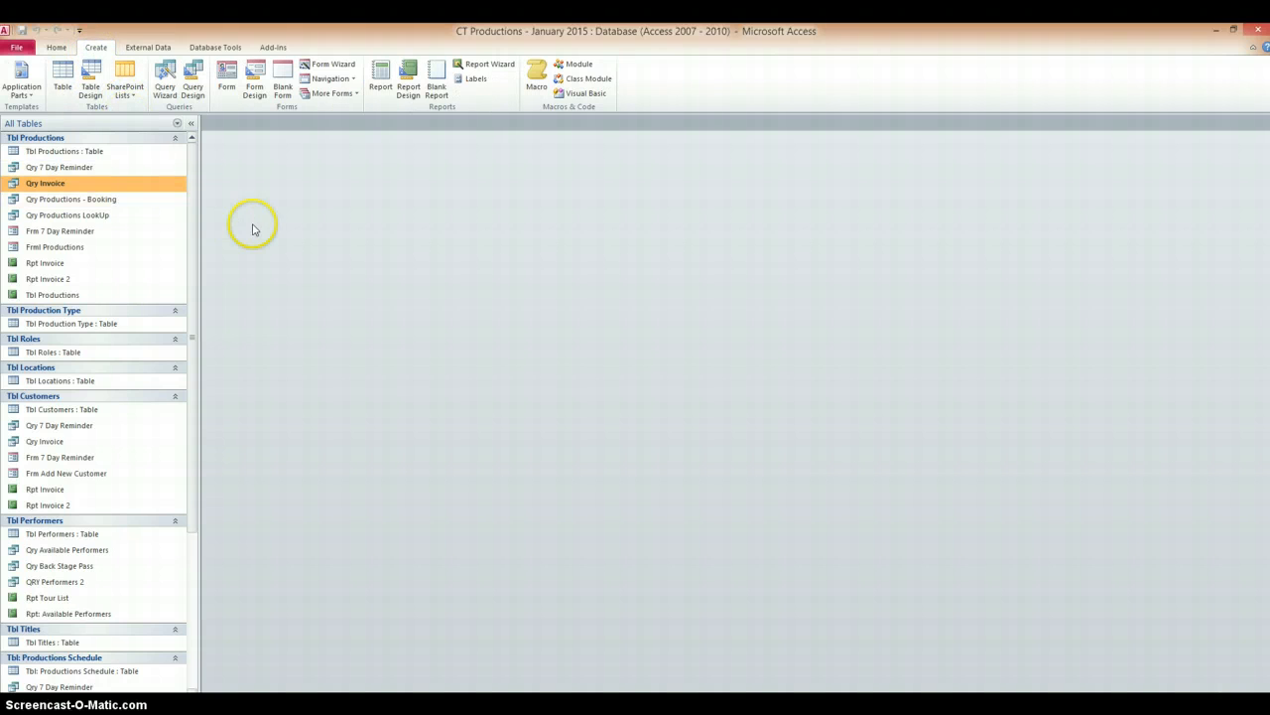
left_click(164, 84)
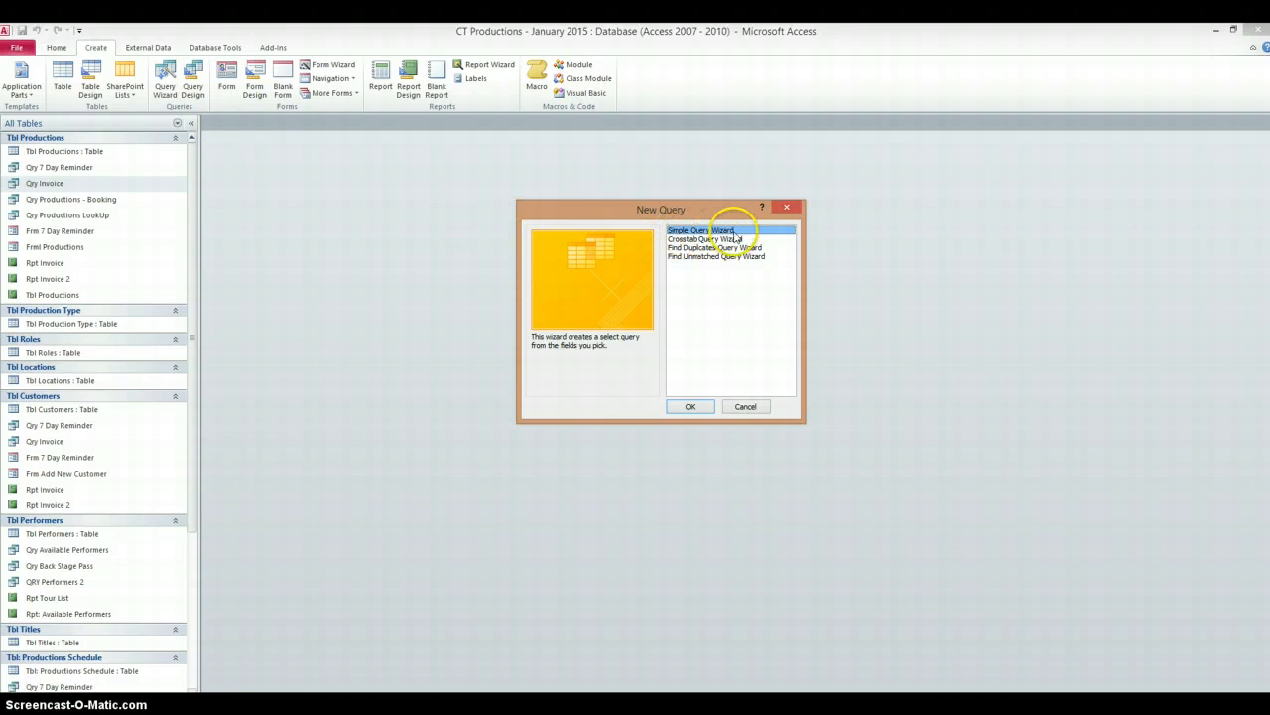
left_click(698, 412)
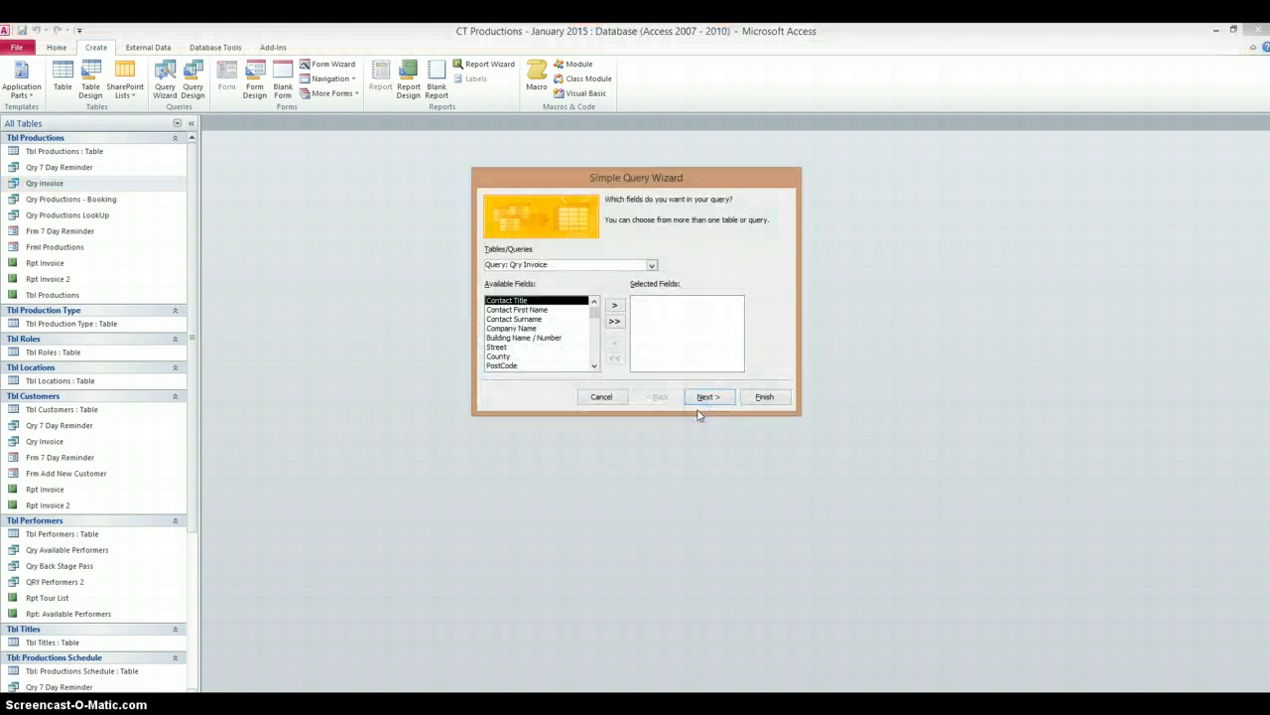
left_click(650, 266)
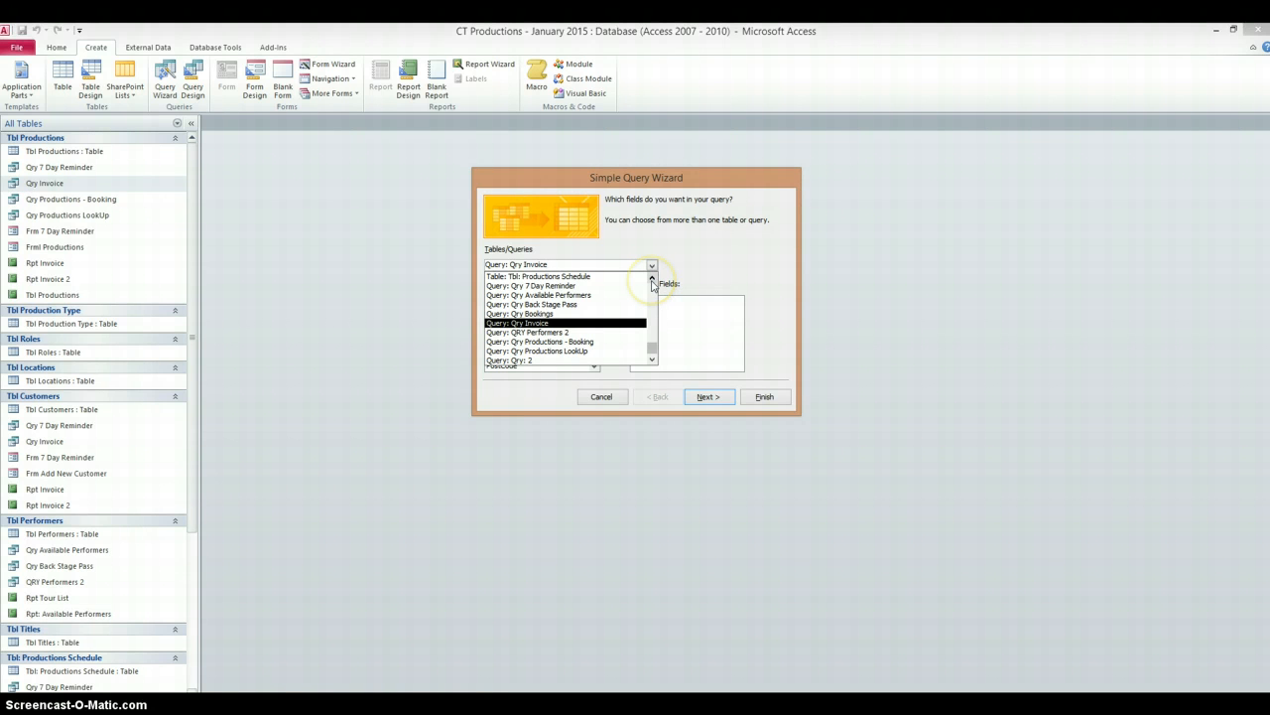
left_click(653, 280)
left_click(652, 279)
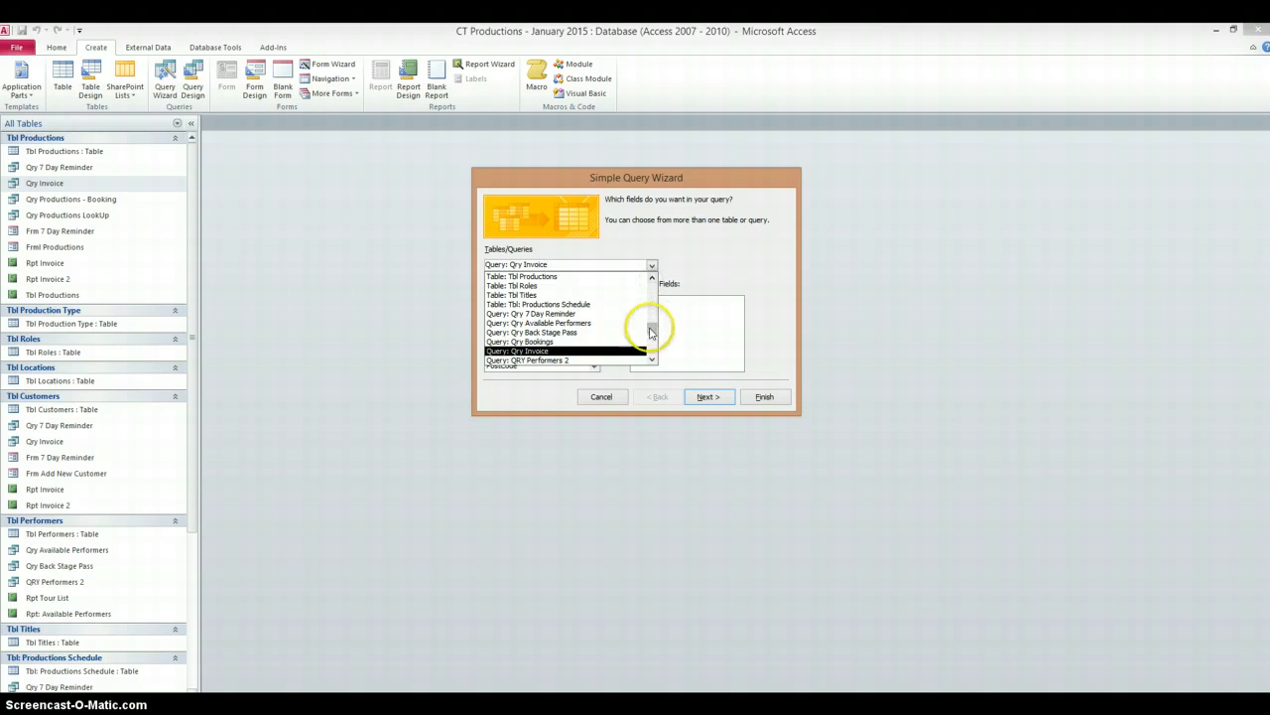
left_click_drag(649, 328, 655, 305)
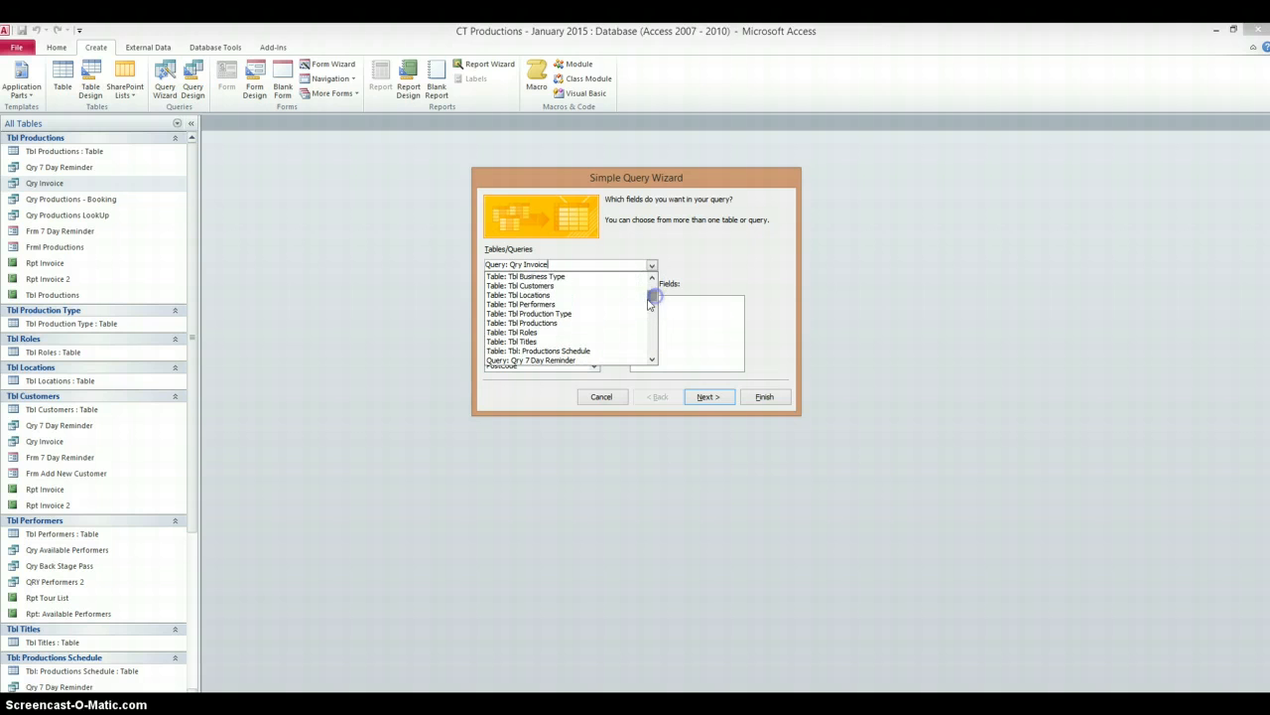
left_click(567, 282)
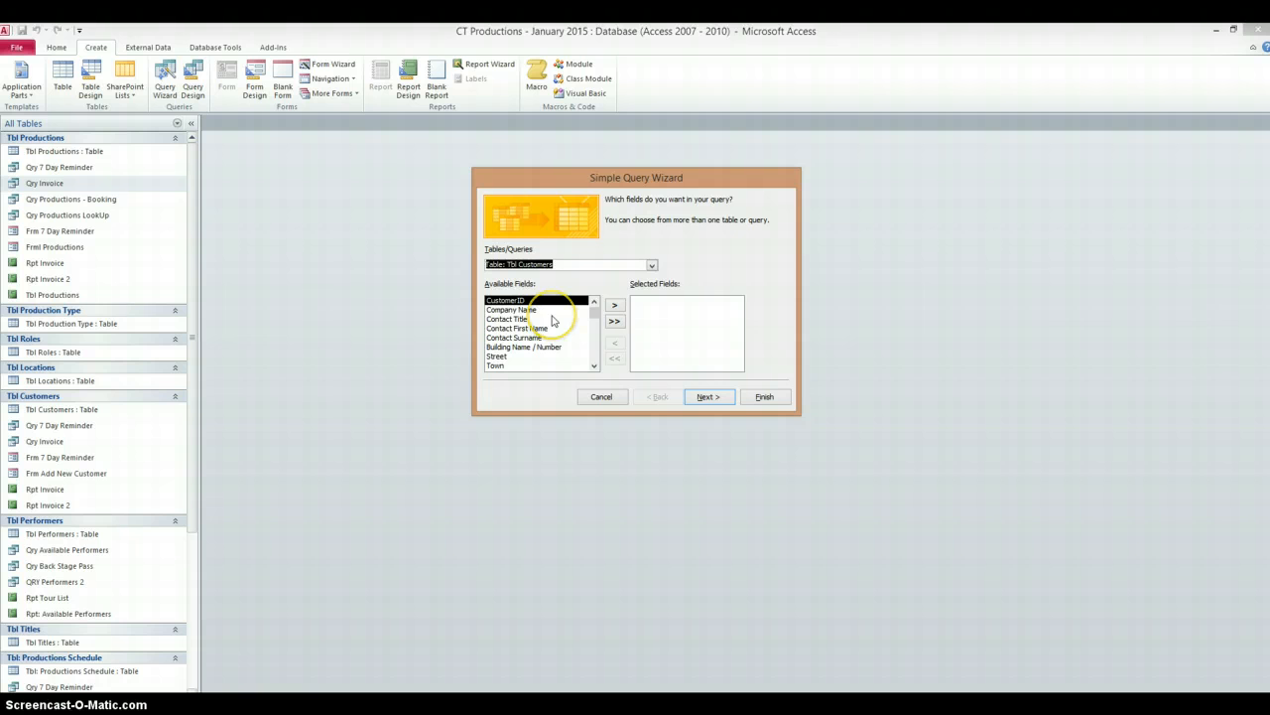
Add the fields CustomerID, Company Name, Contact First Name, Contact Surname and Telephone Number to the query.
left_click(615, 306)
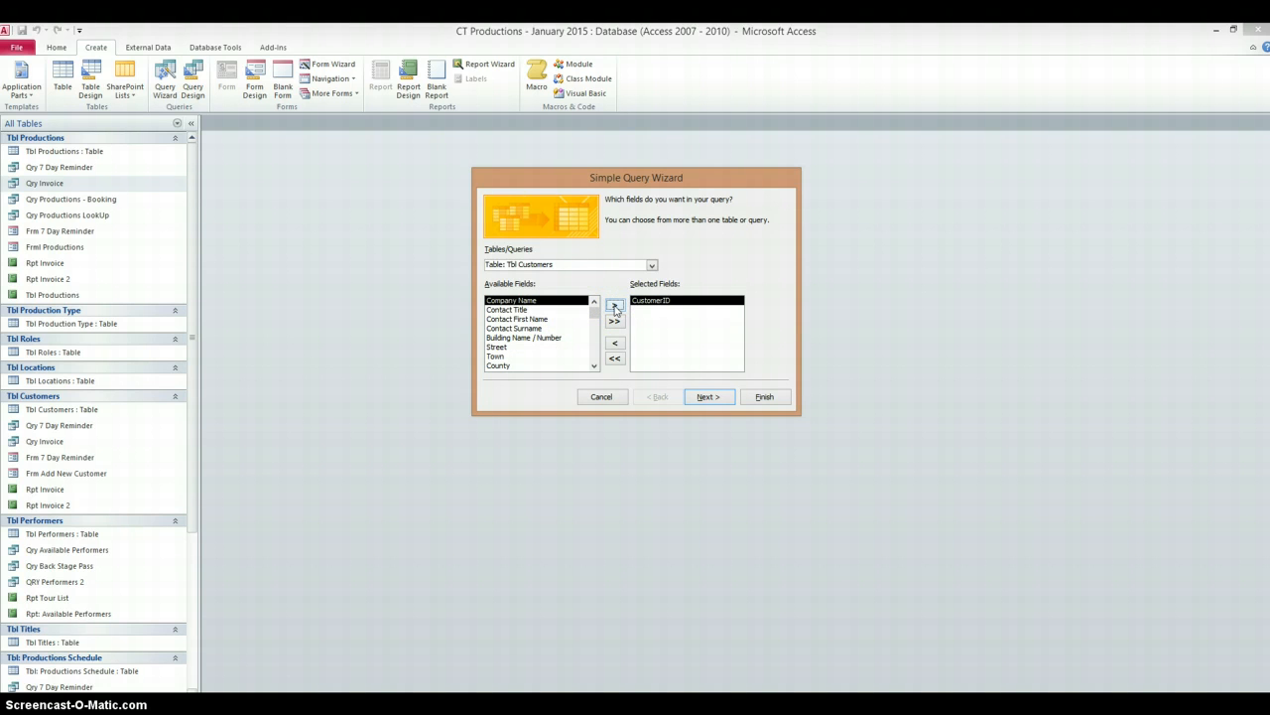
left_click(615, 307)
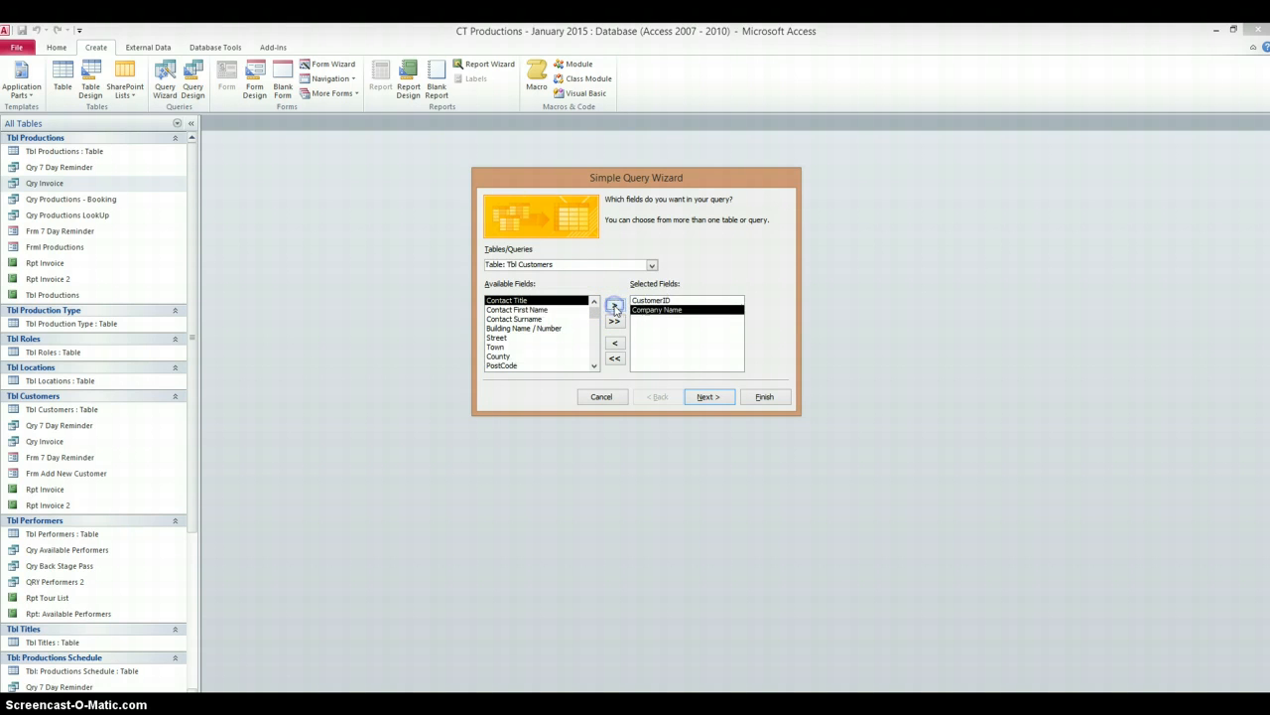
left_click(541, 309)
left_click(615, 306)
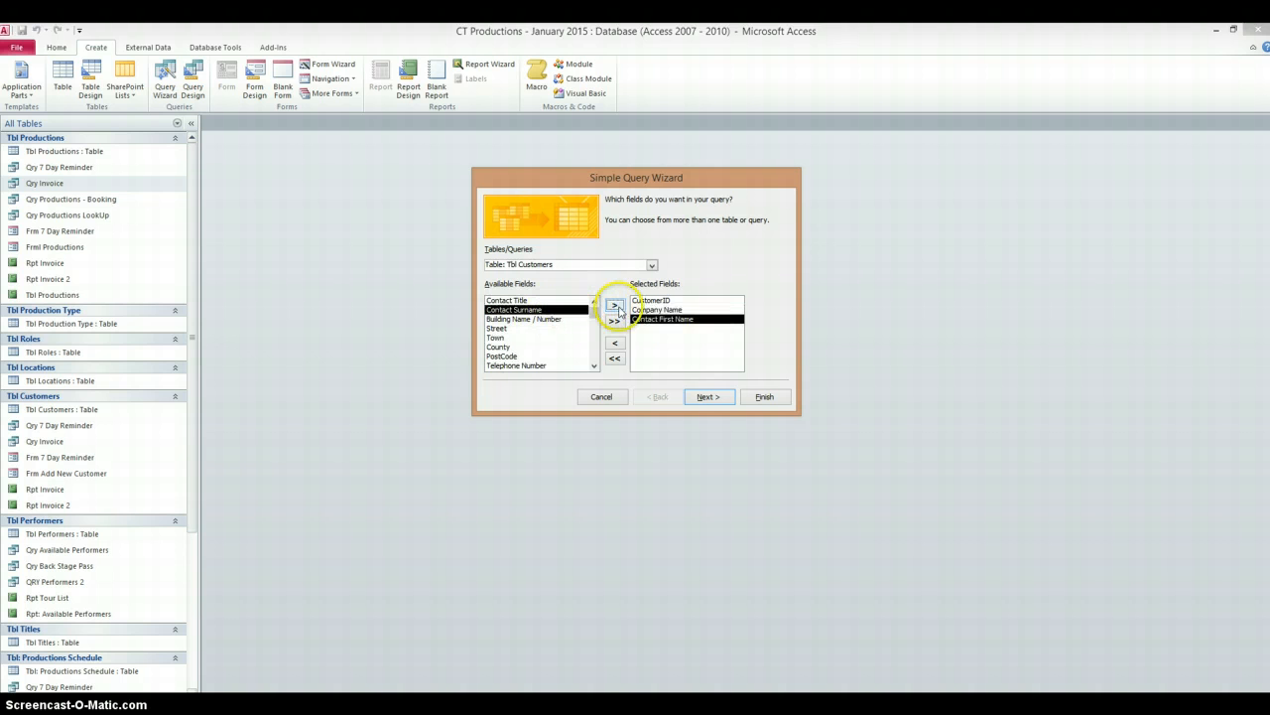
left_click(615, 307)
left_click(593, 365)
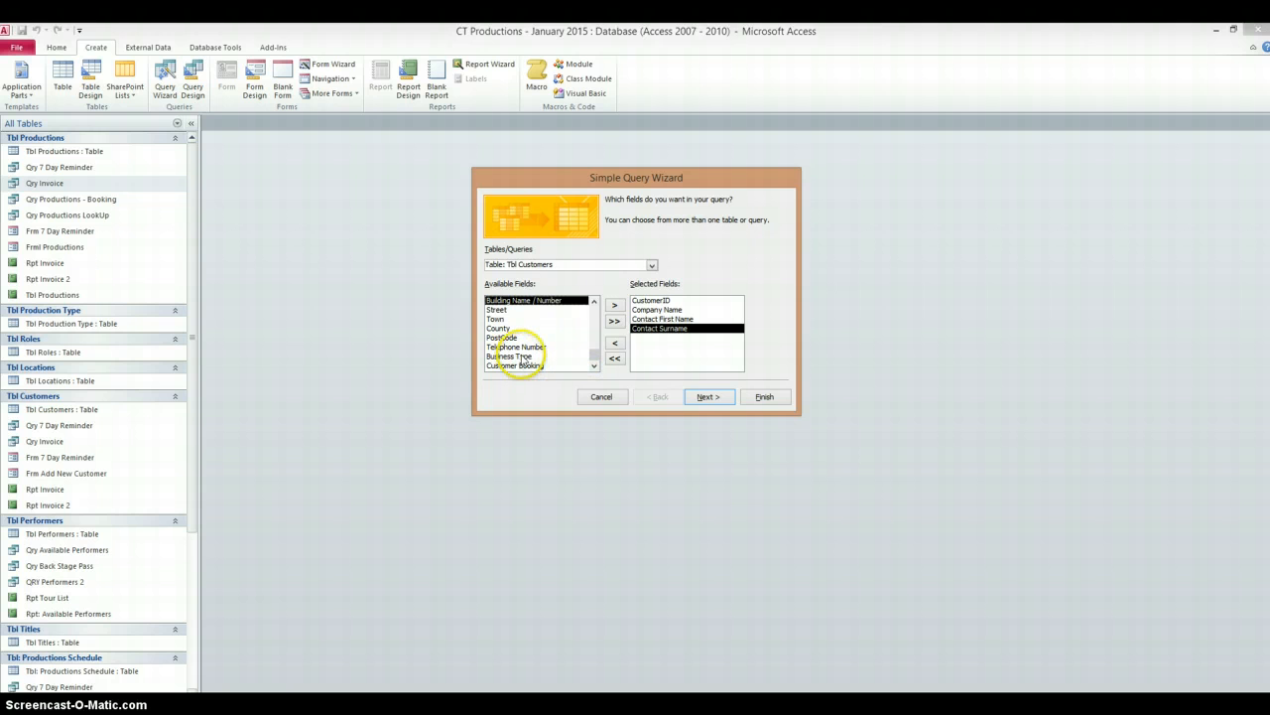
left_click(524, 347)
left_click(615, 306)
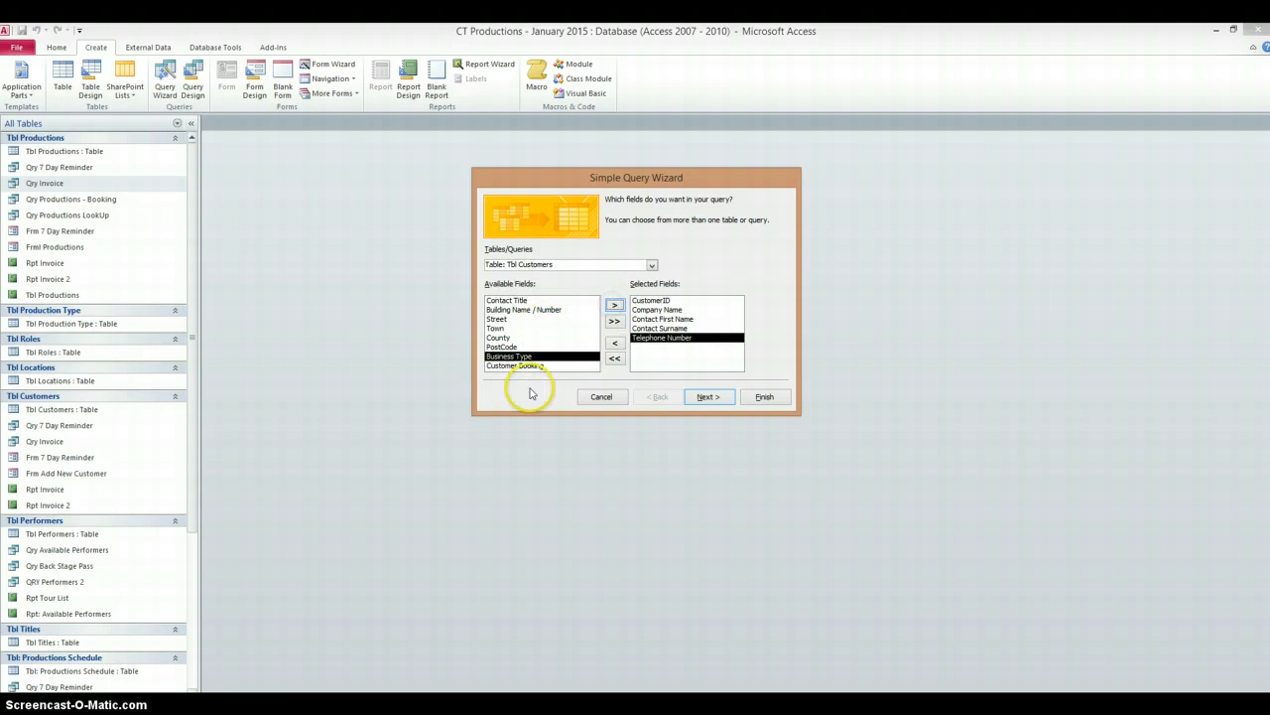
Title the query Qry Invoice 2 and finish the wizard with the query opened to view information.
left_click(703, 397)
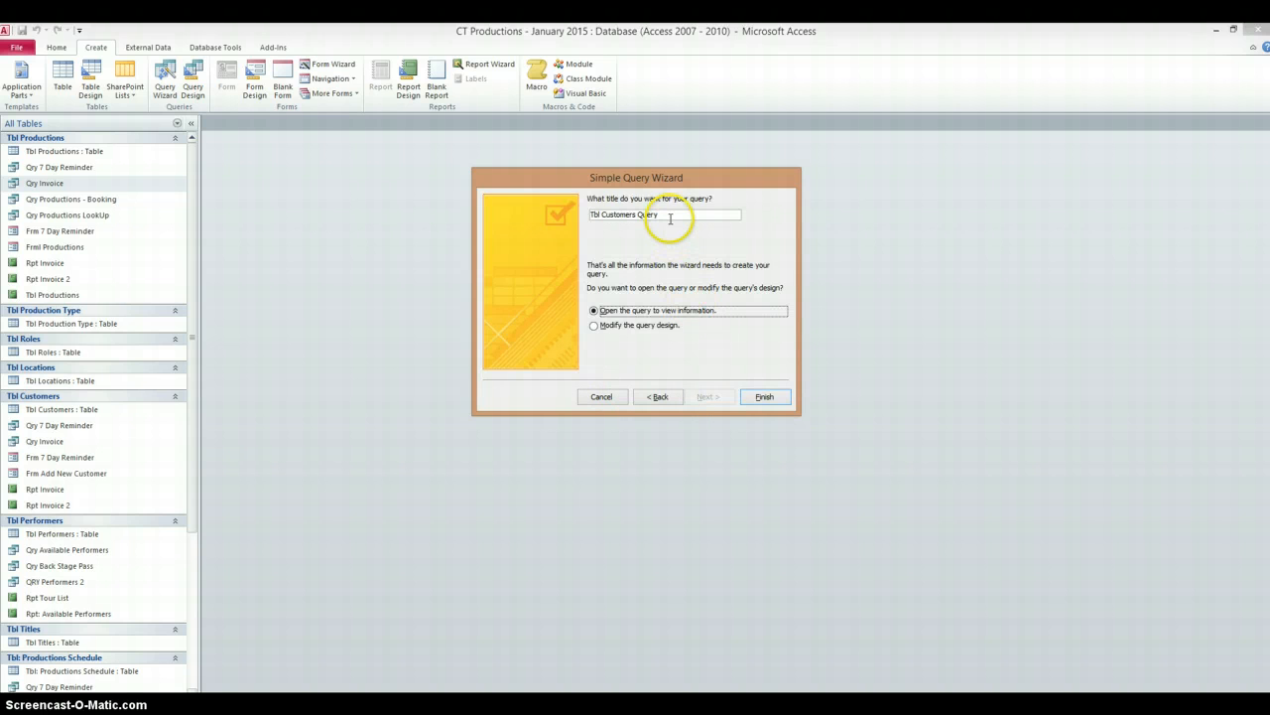
left_click_drag(659, 214, 623, 215)
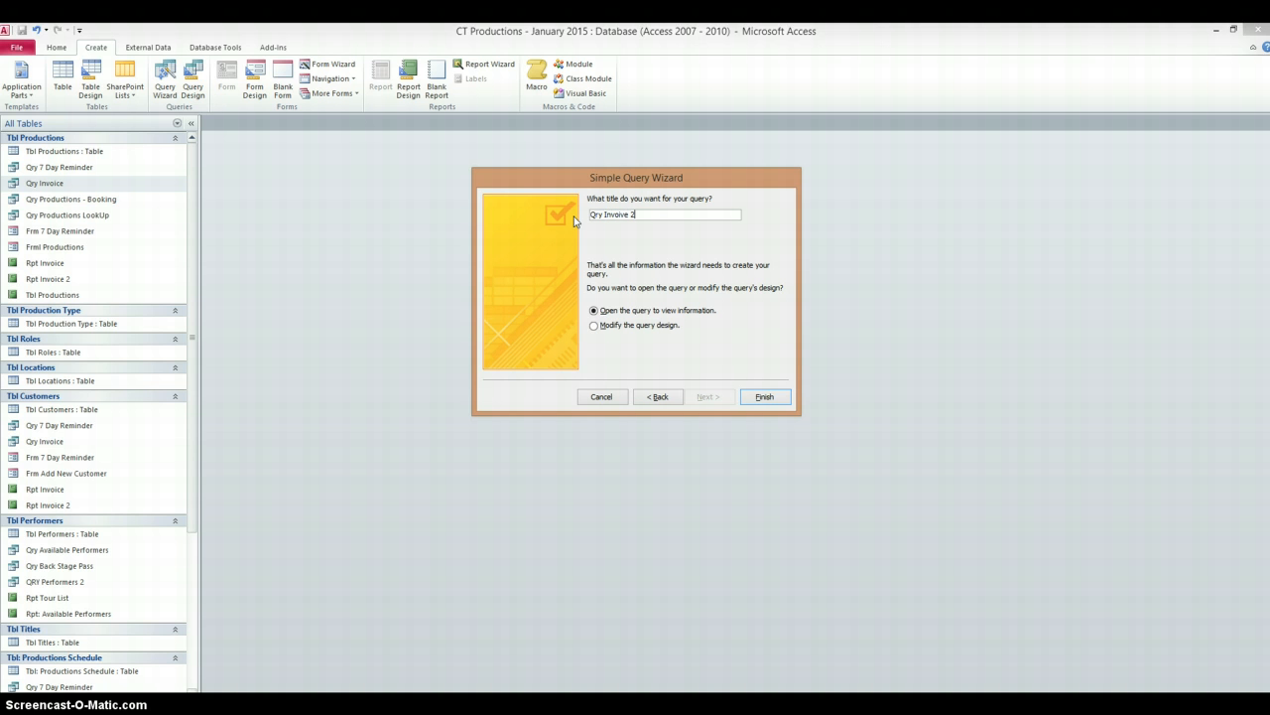
left_click(623, 215)
left_click(764, 397)
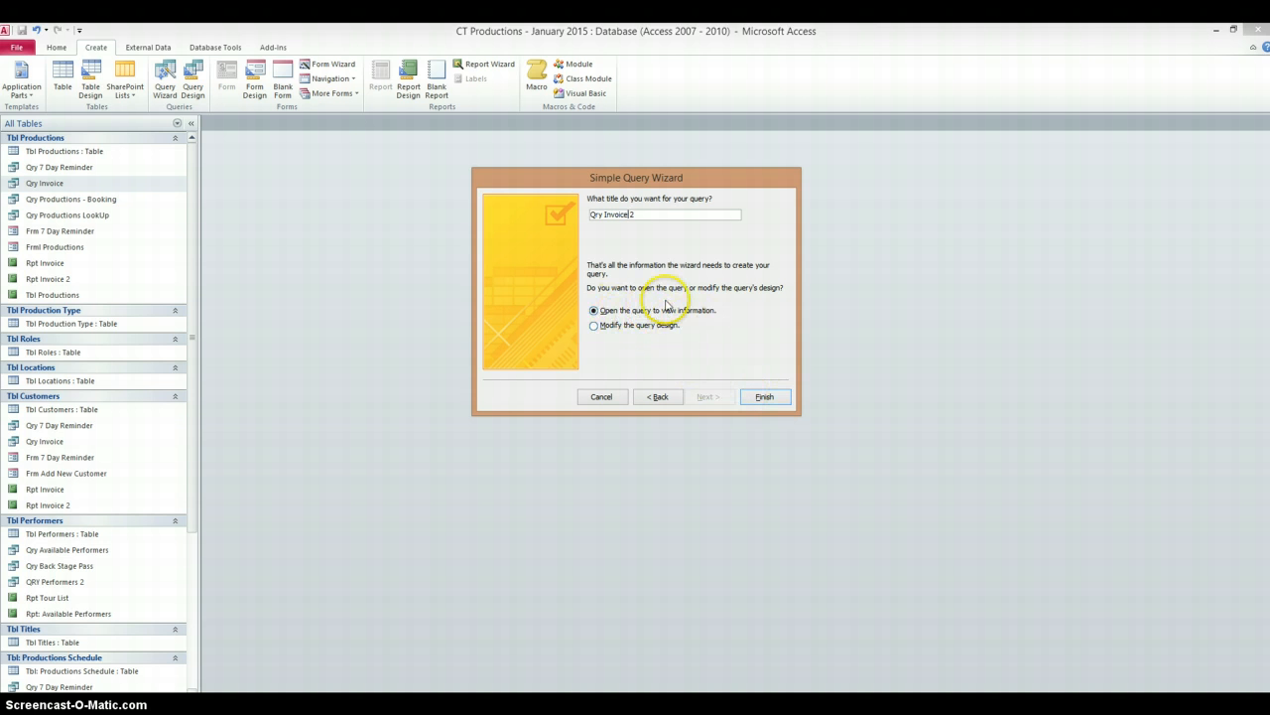
left_click(764, 396)
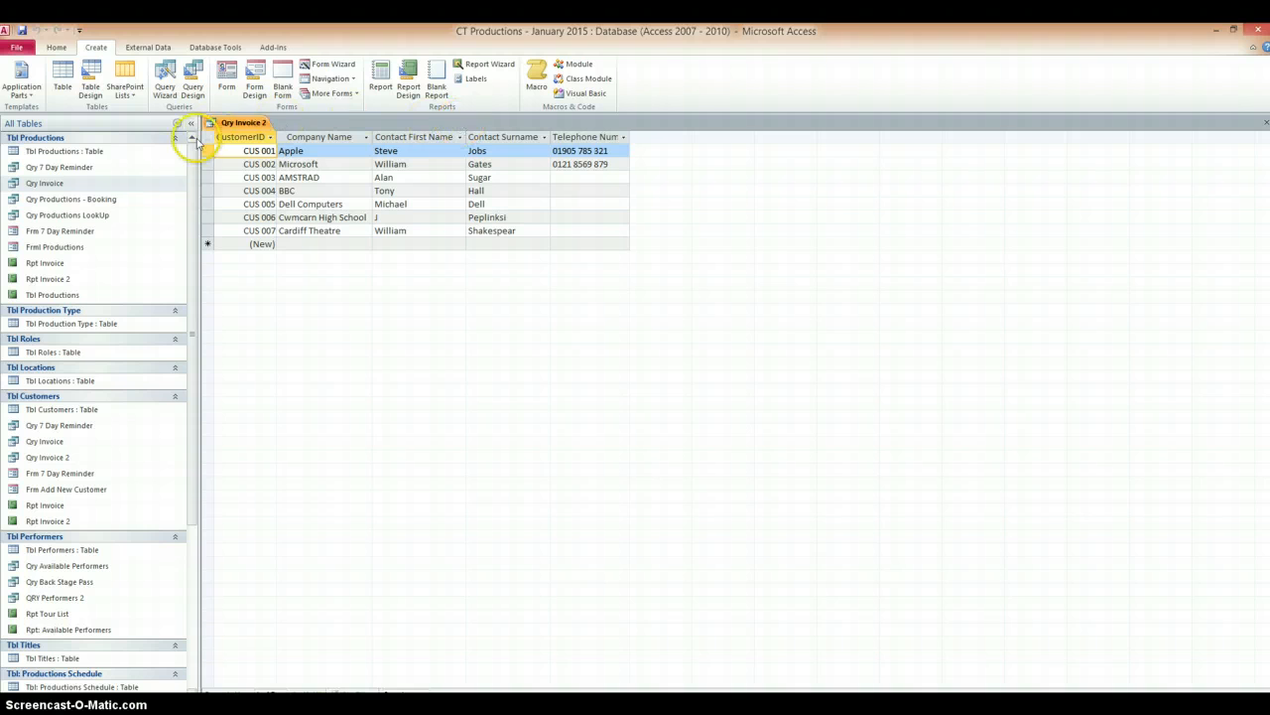
Switch Qry Invoice 2 to Design View and enlarge the Tbl Customers field list to show more of its fields.
left_click(57, 50)
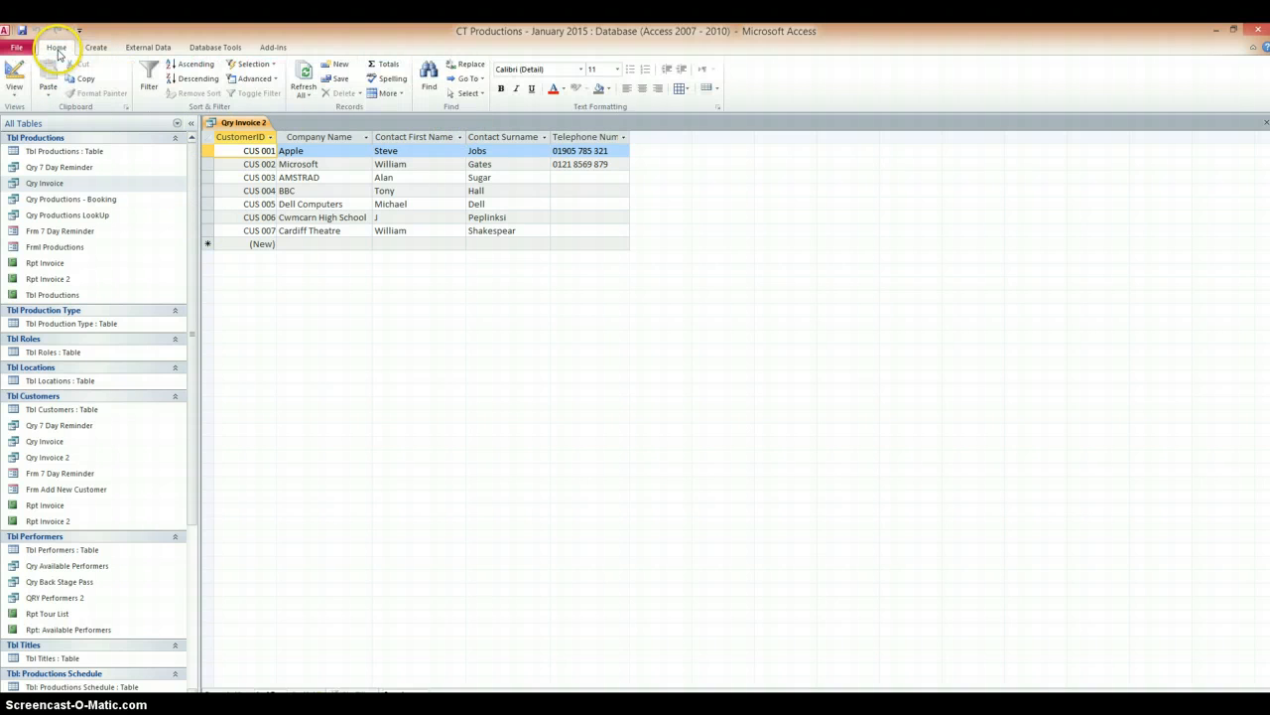
left_click(17, 89)
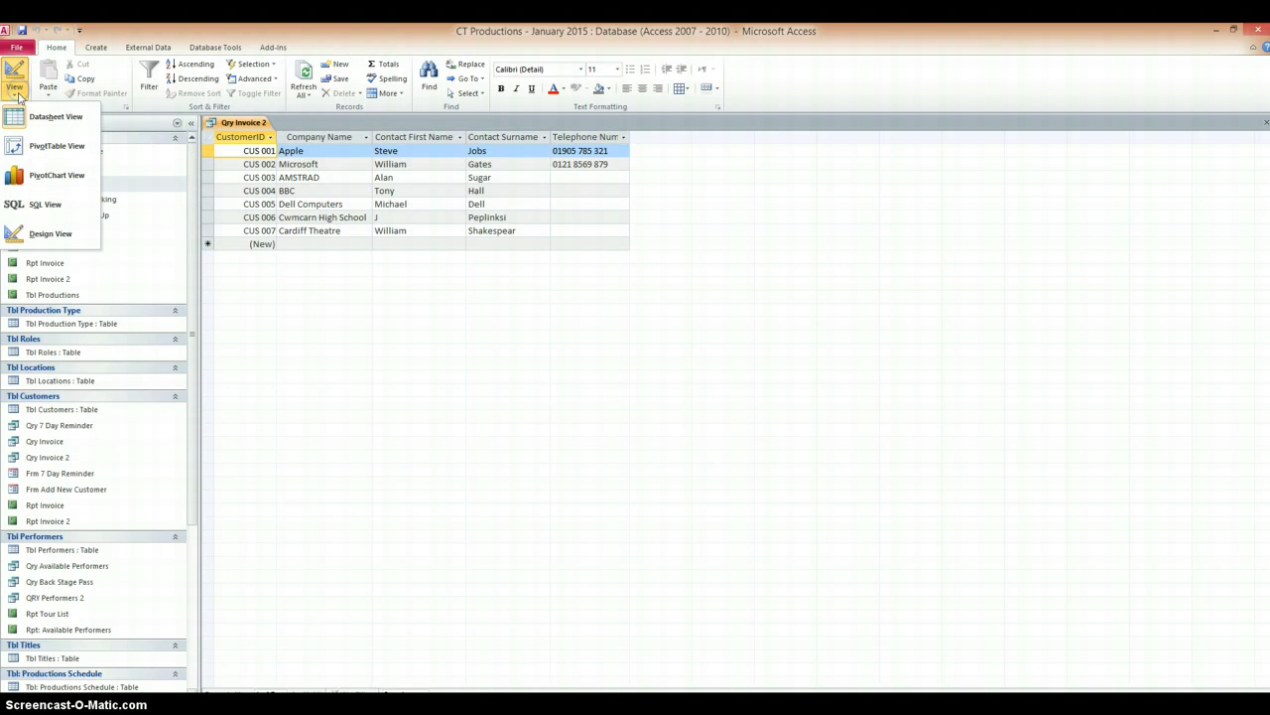
left_click(45, 233)
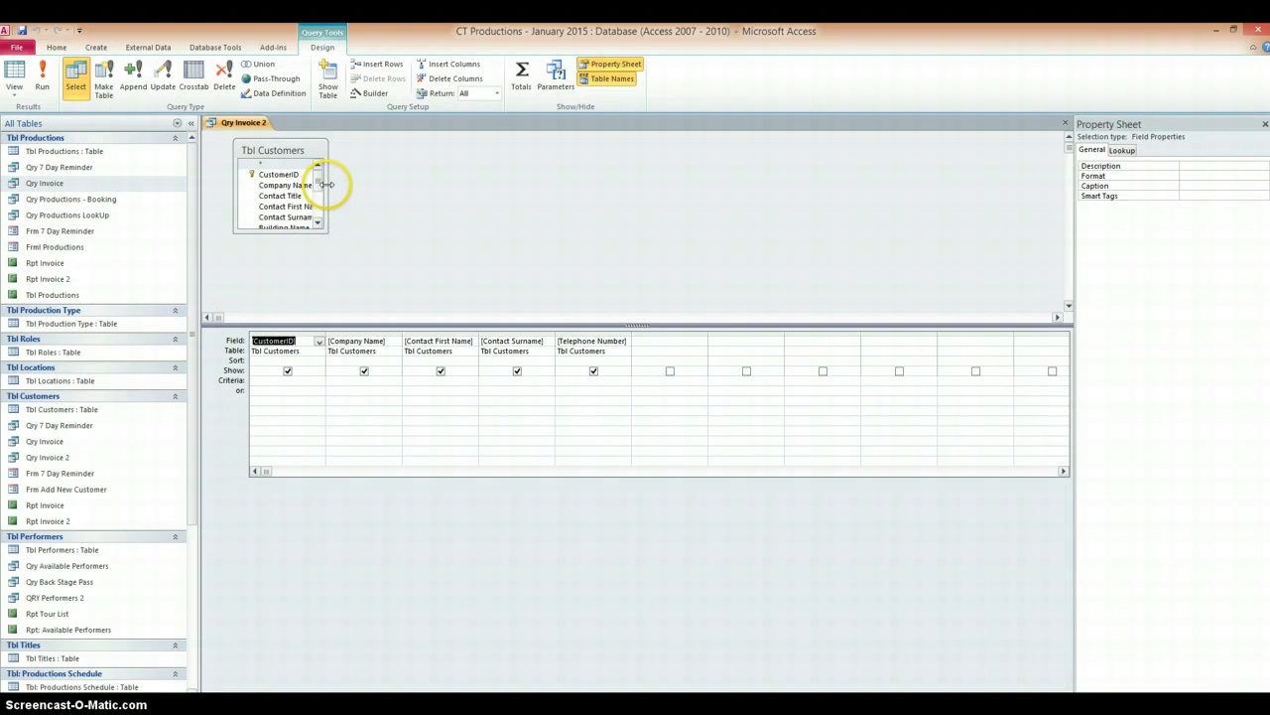
left_click_drag(326, 185, 367, 179)
left_click_drag(306, 230, 298, 307)
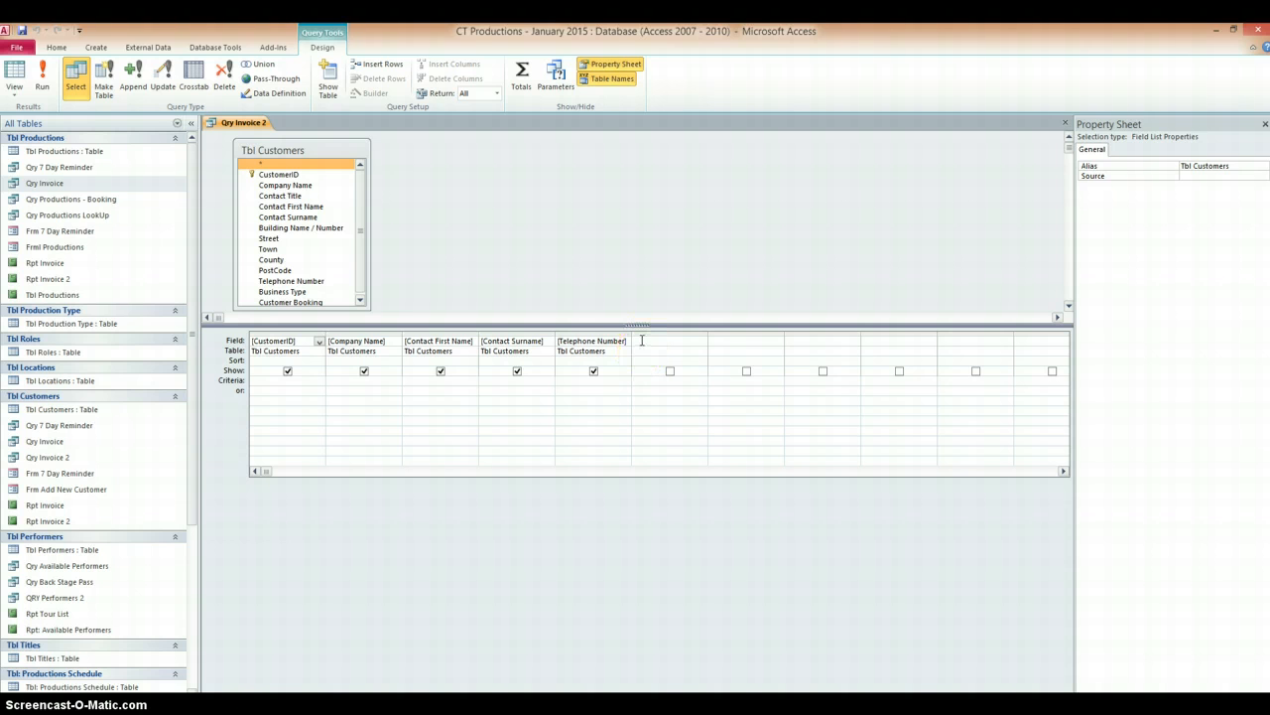
Add the table Tbl: Productions Schedule to the query design.
right_click(427, 193)
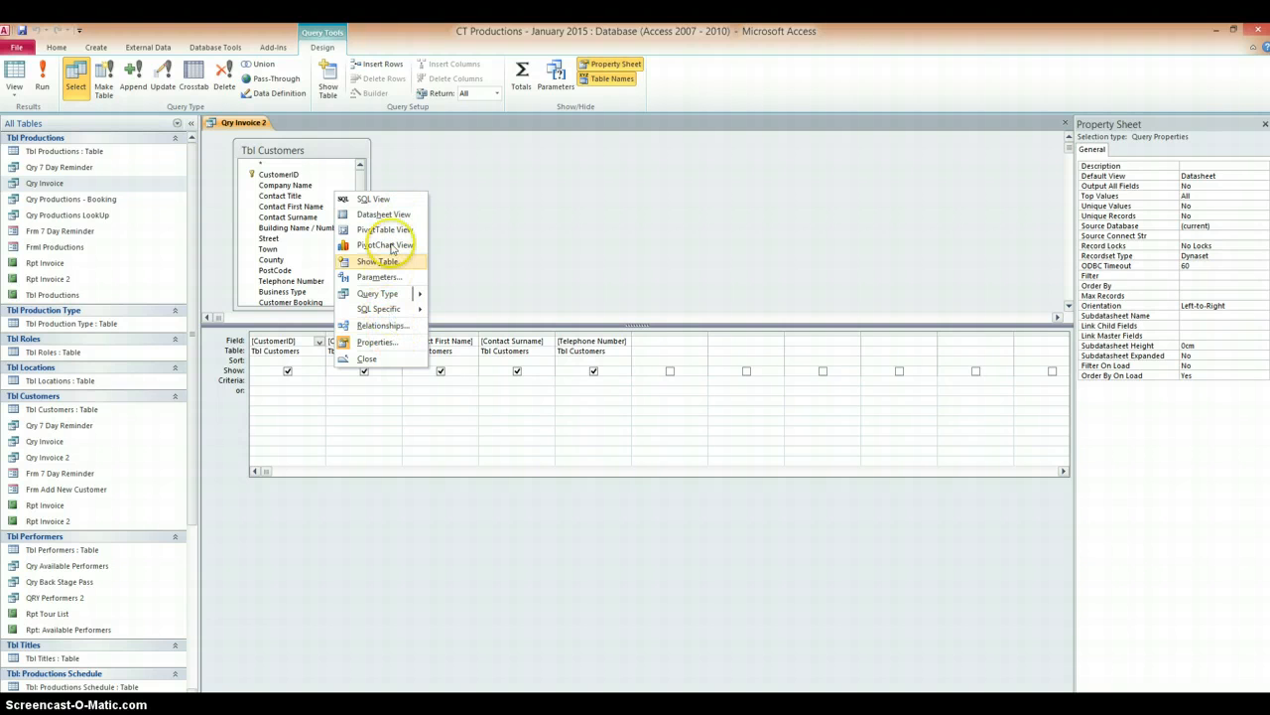
left_click(506, 249)
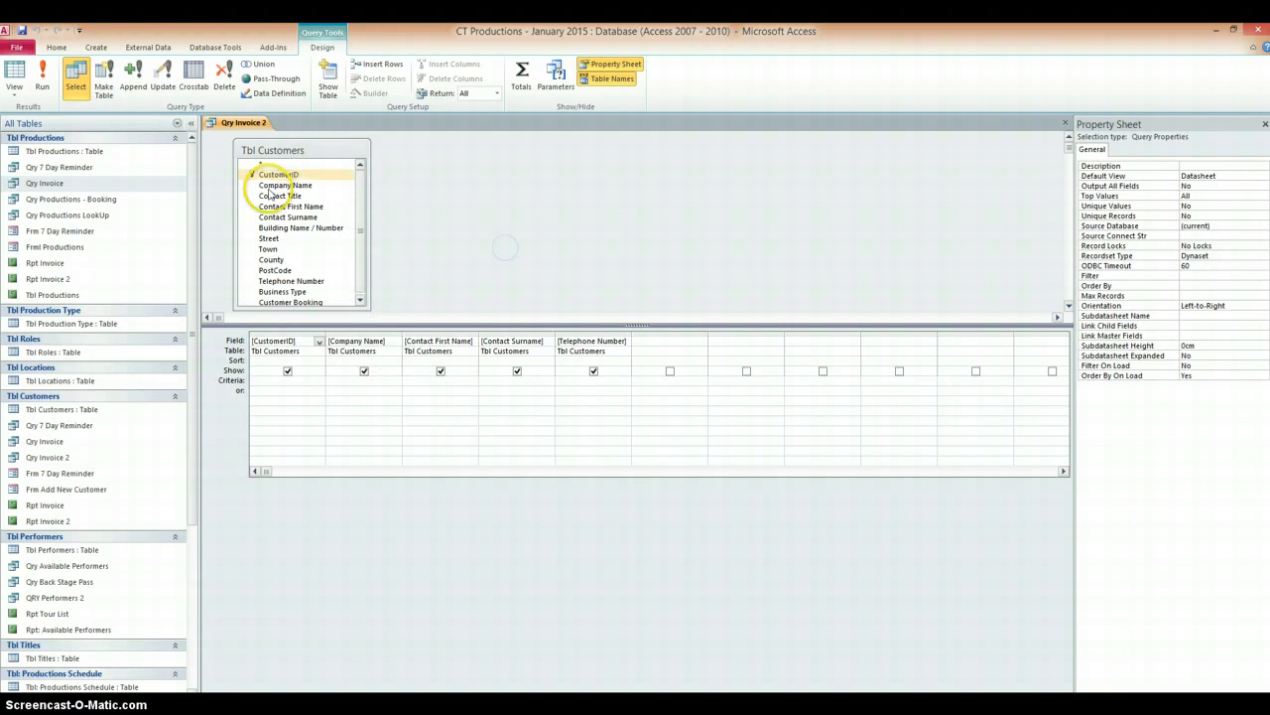
left_click(329, 85)
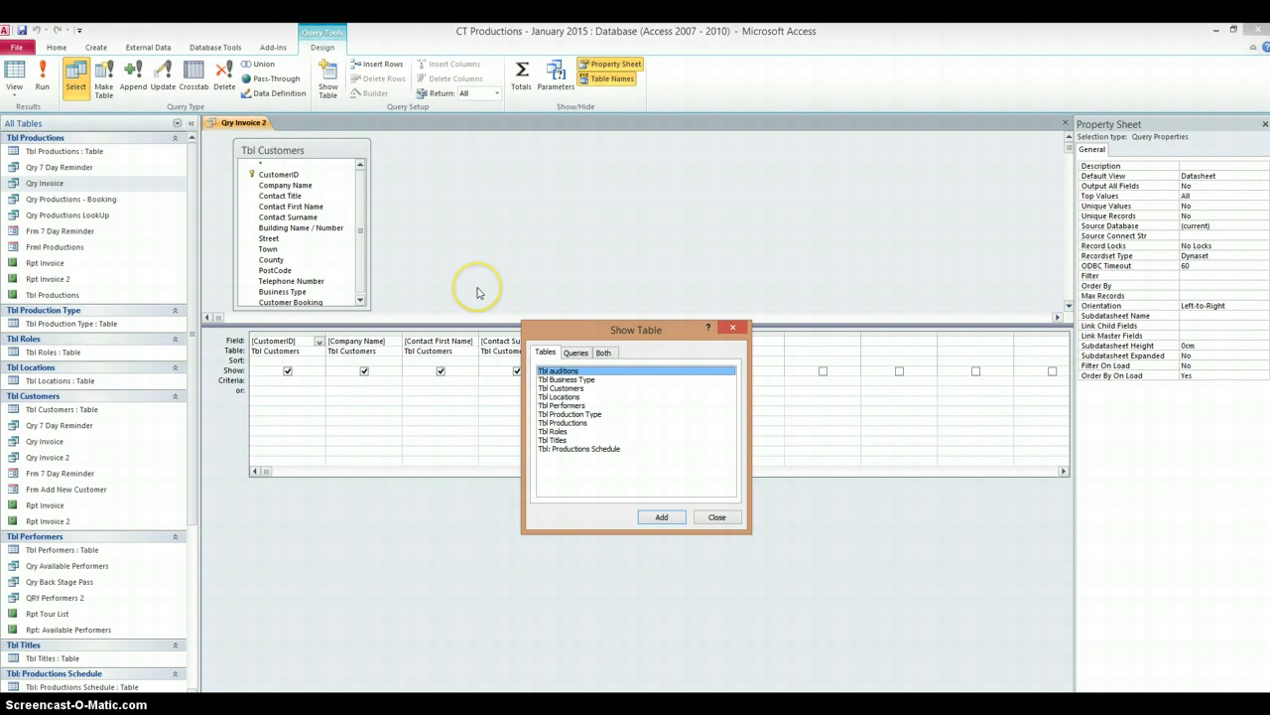
left_click(578, 449)
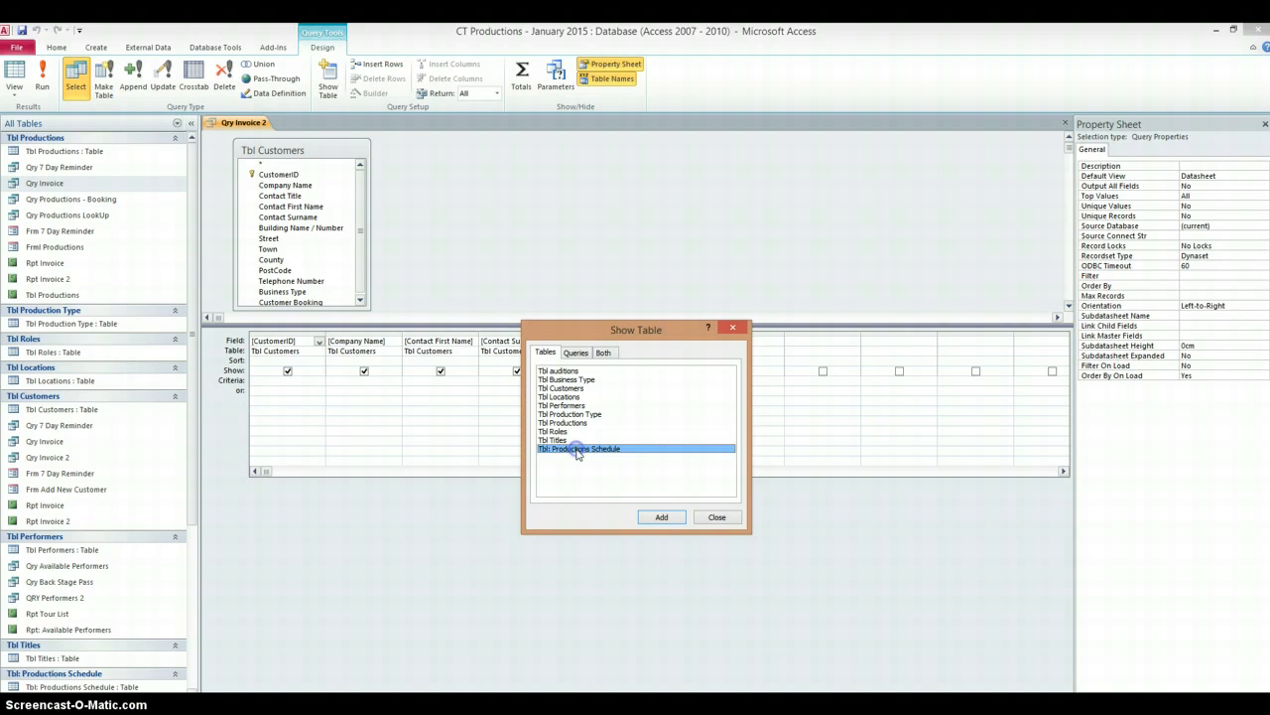
left_click(663, 517)
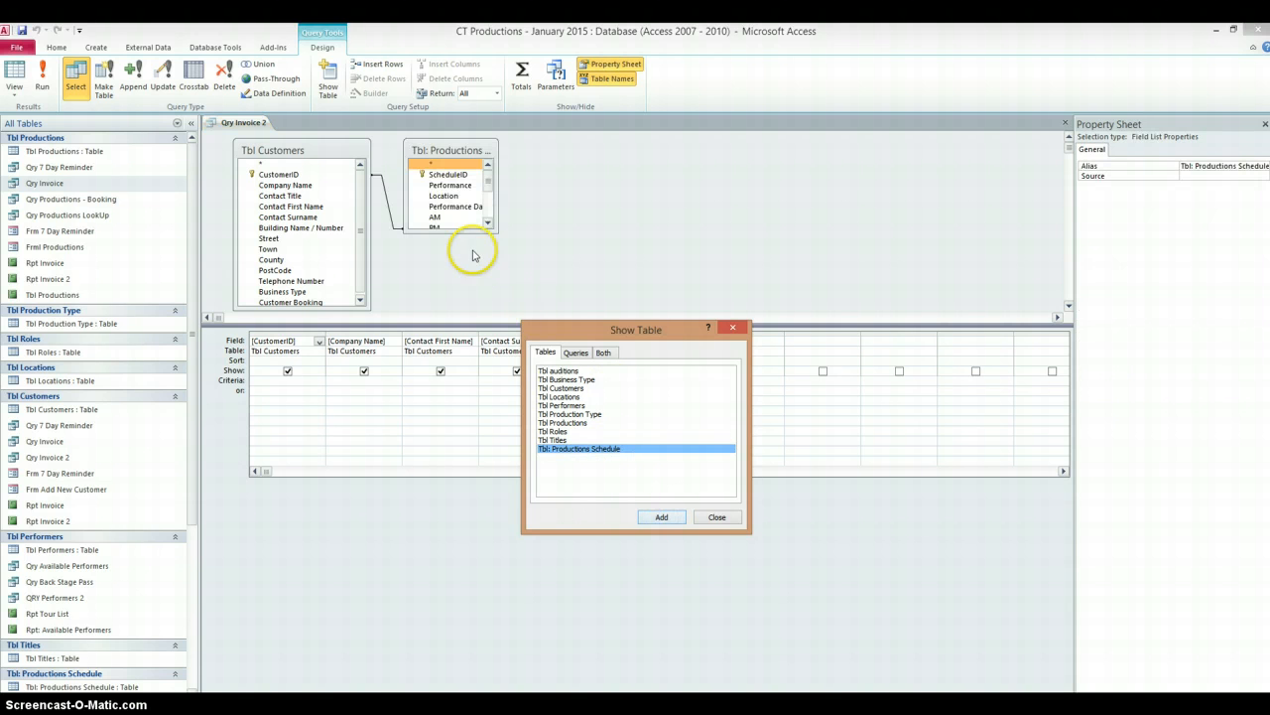
left_click(717, 516)
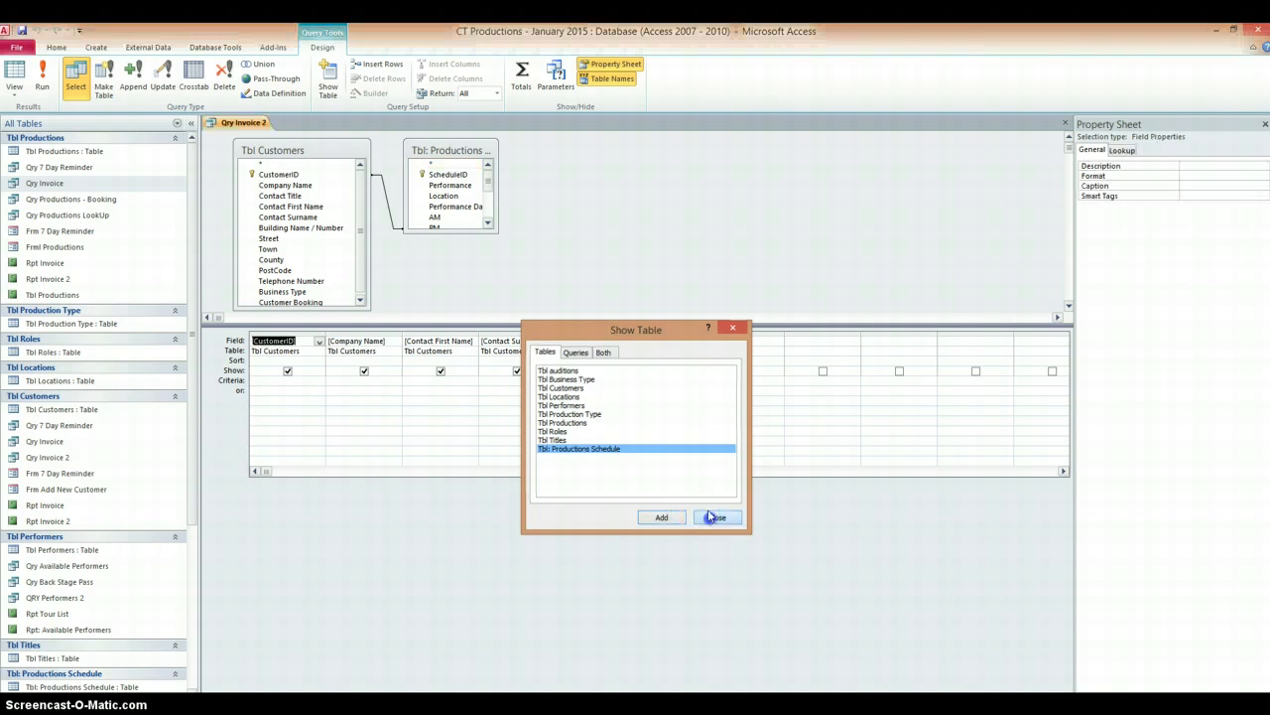
Enlarge the Productions Schedule field list and the table area of the query design so that all the list's fields fit.
left_click_drag(467, 231, 463, 305)
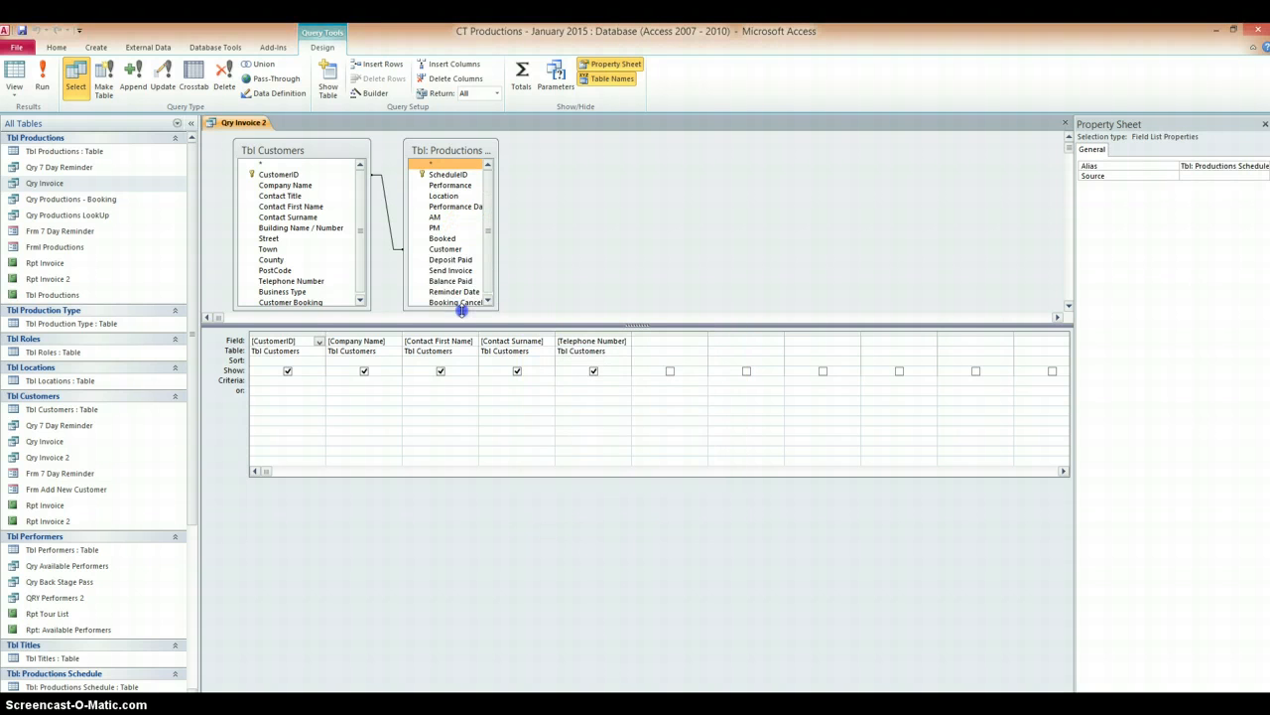
left_click_drag(497, 263, 532, 265)
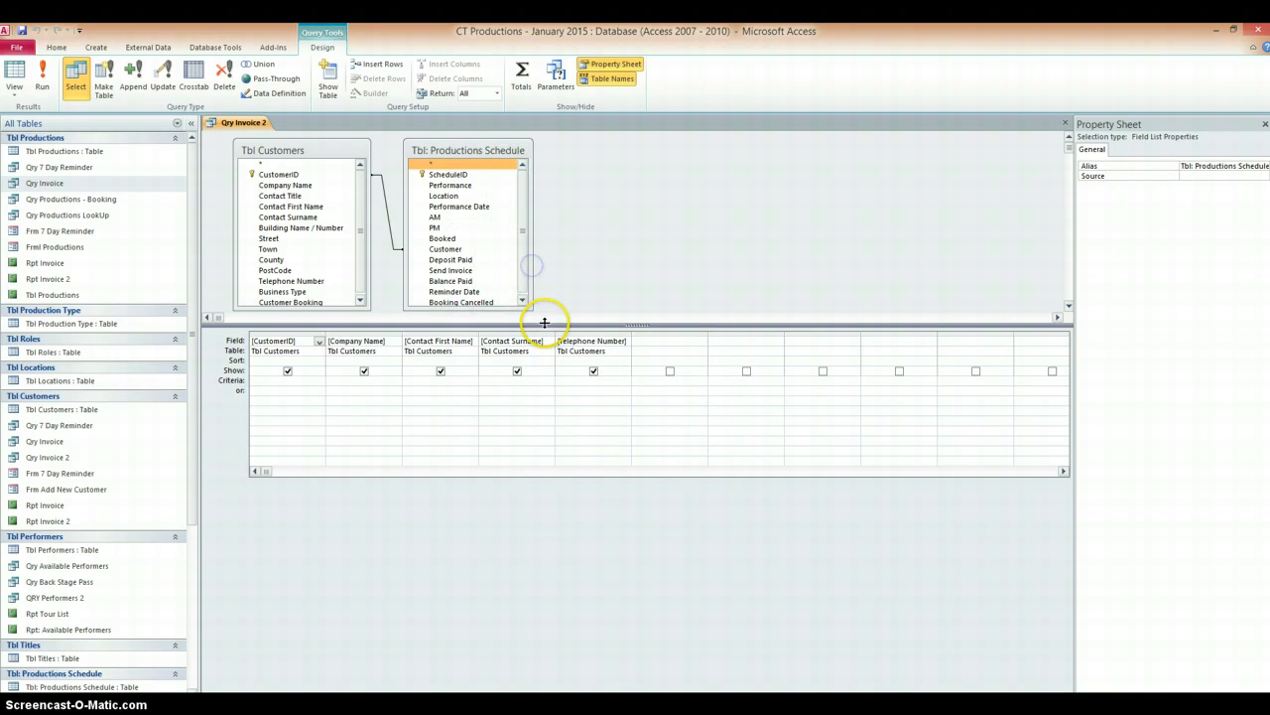
left_click_drag(543, 324, 541, 365)
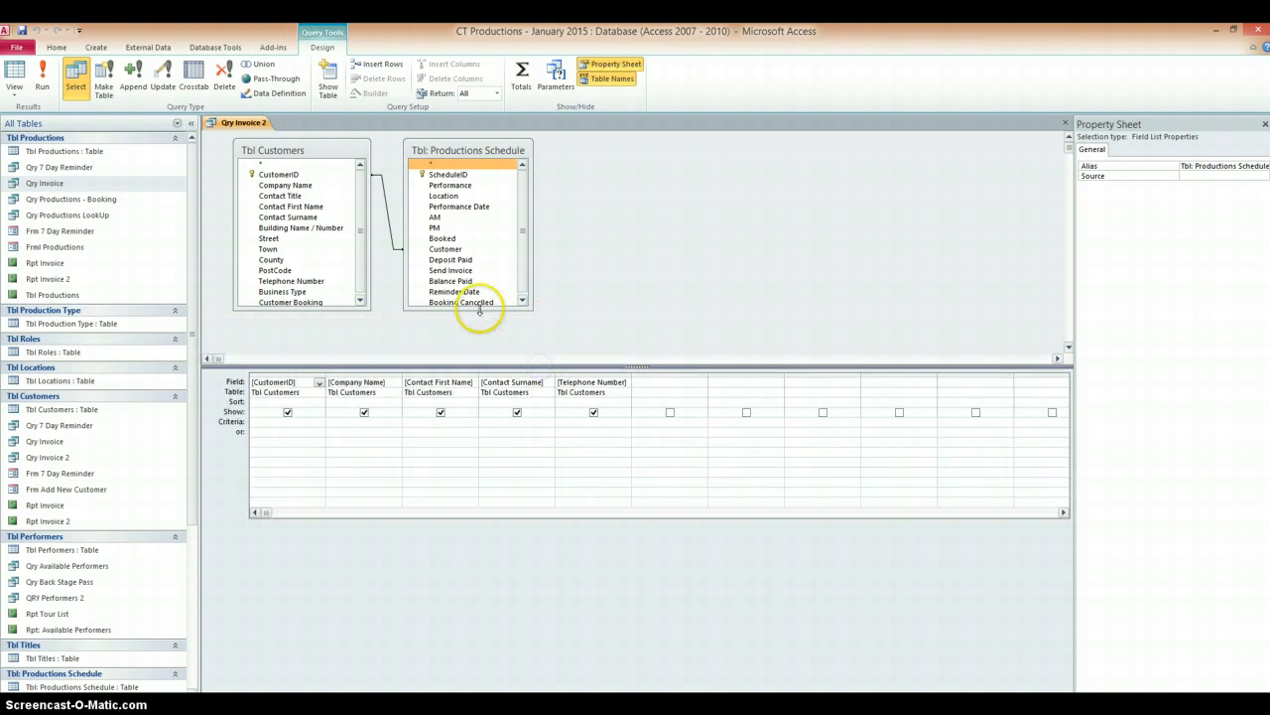
left_click_drag(482, 308, 480, 335)
left_click(470, 271)
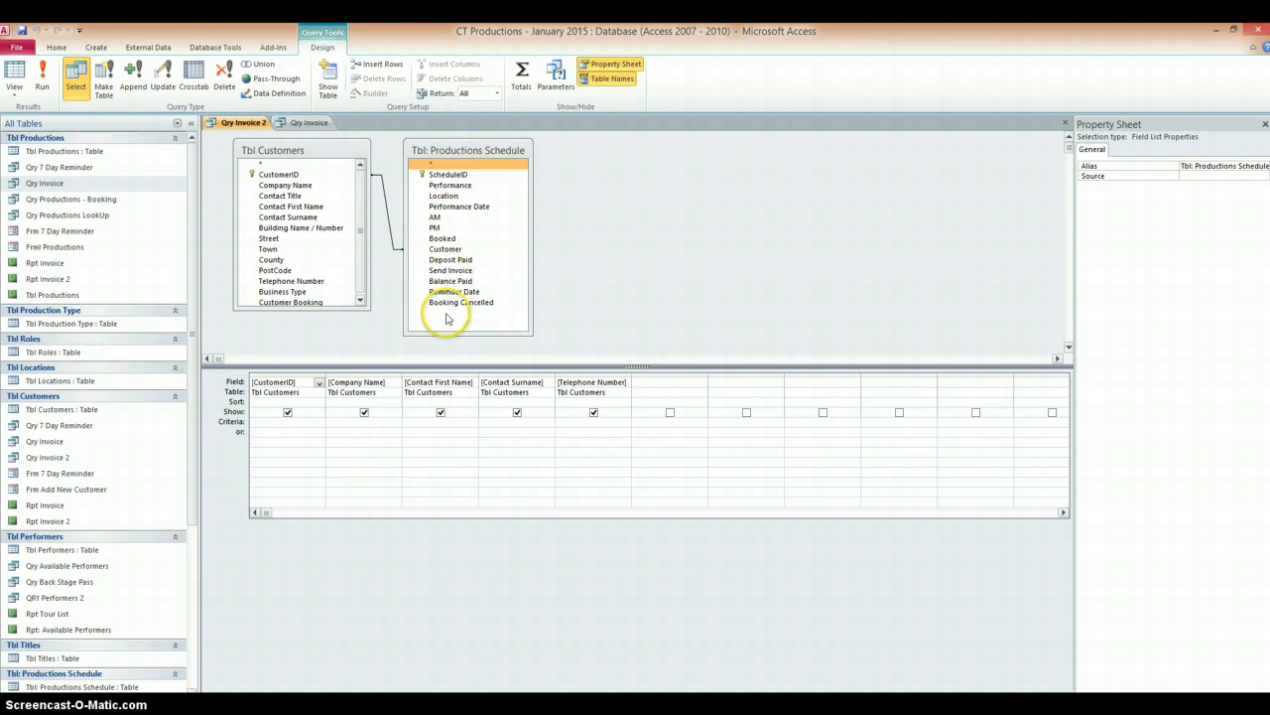
left_click(511, 295)
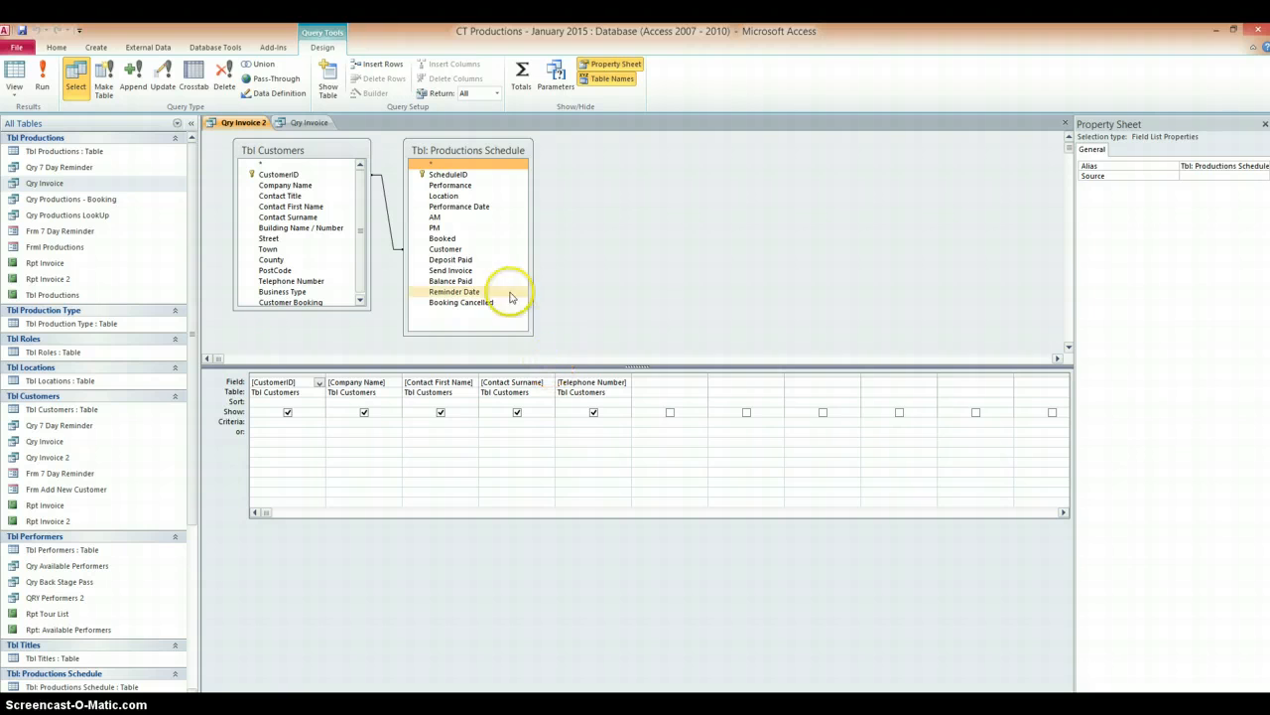
Add the Performance field from Tbl: Productions Schedule in the query column after Telephone Number.
left_click(692, 391)
left_click(701, 393)
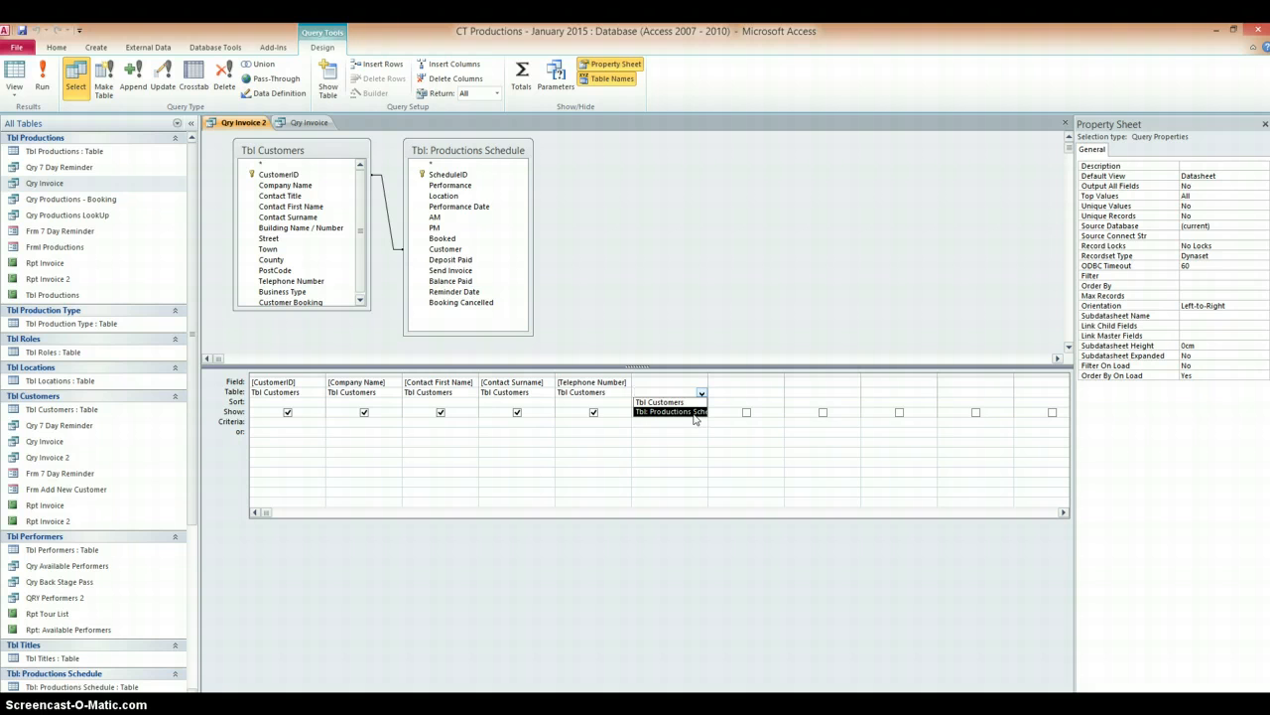
left_click(695, 411)
left_click(694, 383)
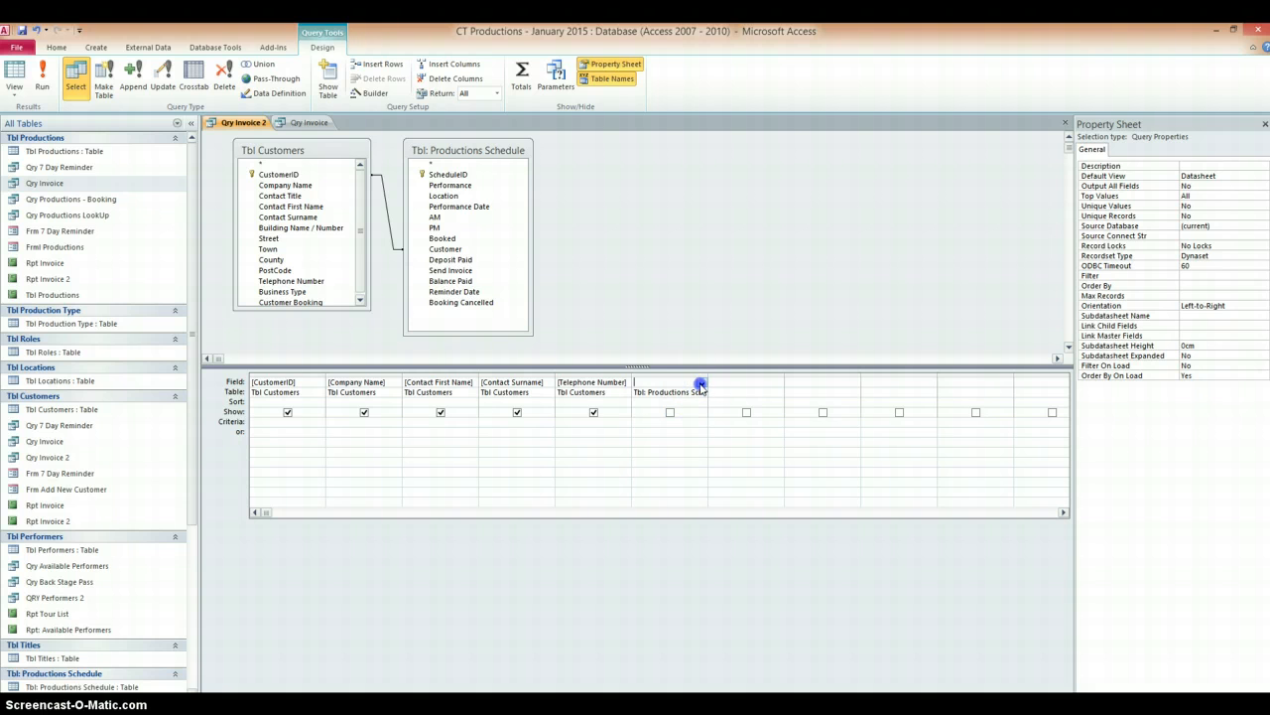
left_click(701, 383)
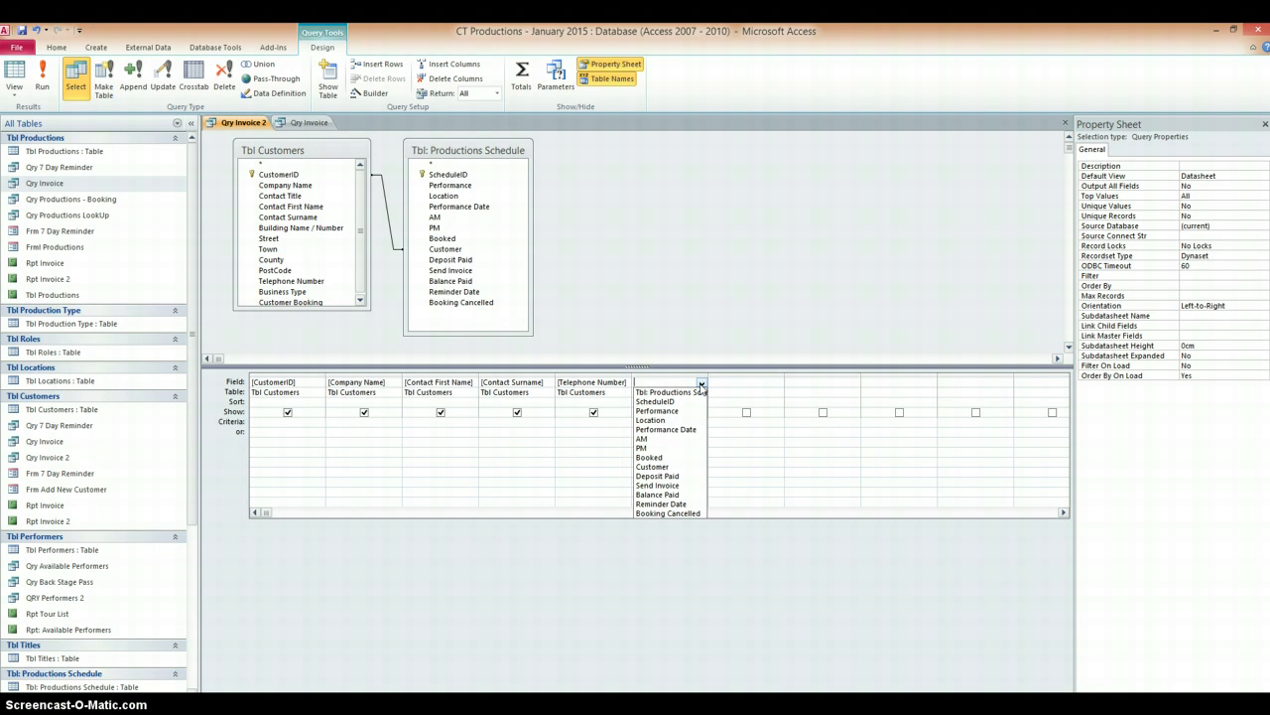
left_click(678, 410)
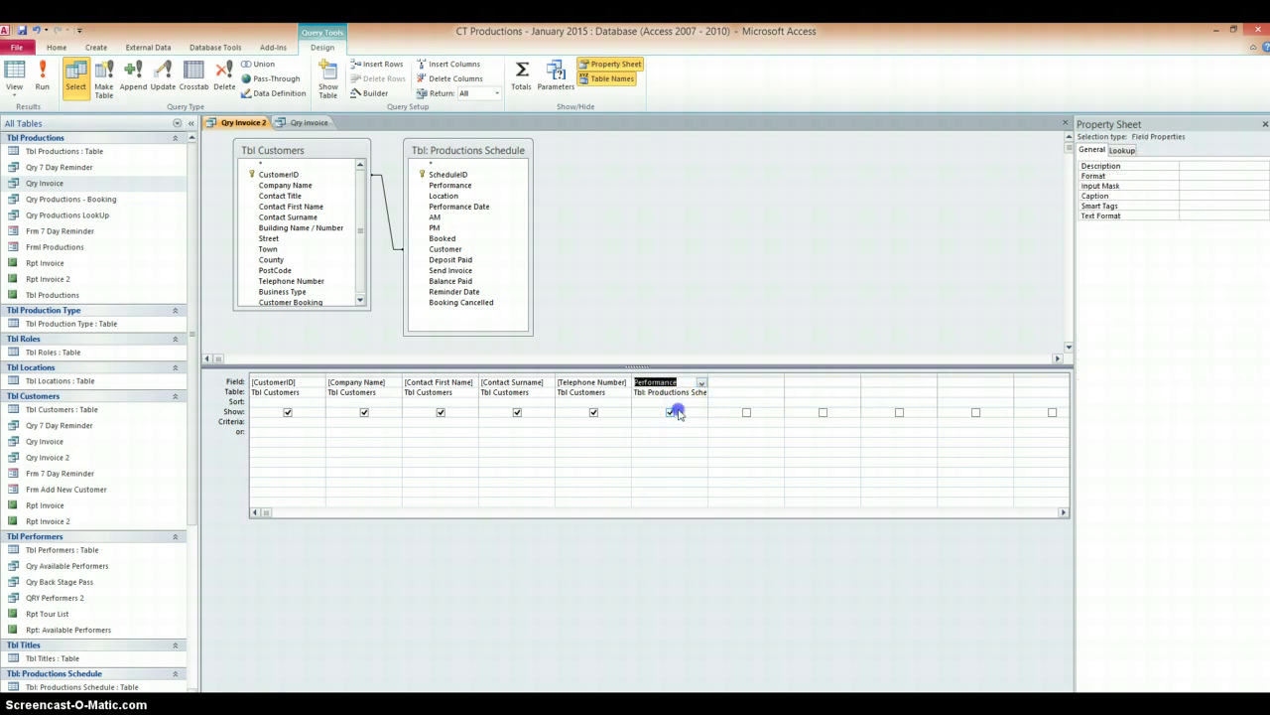
Add the Performance Date field from Tbl: Productions Schedule in the column after Performance.
left_click(736, 393)
left_click(777, 393)
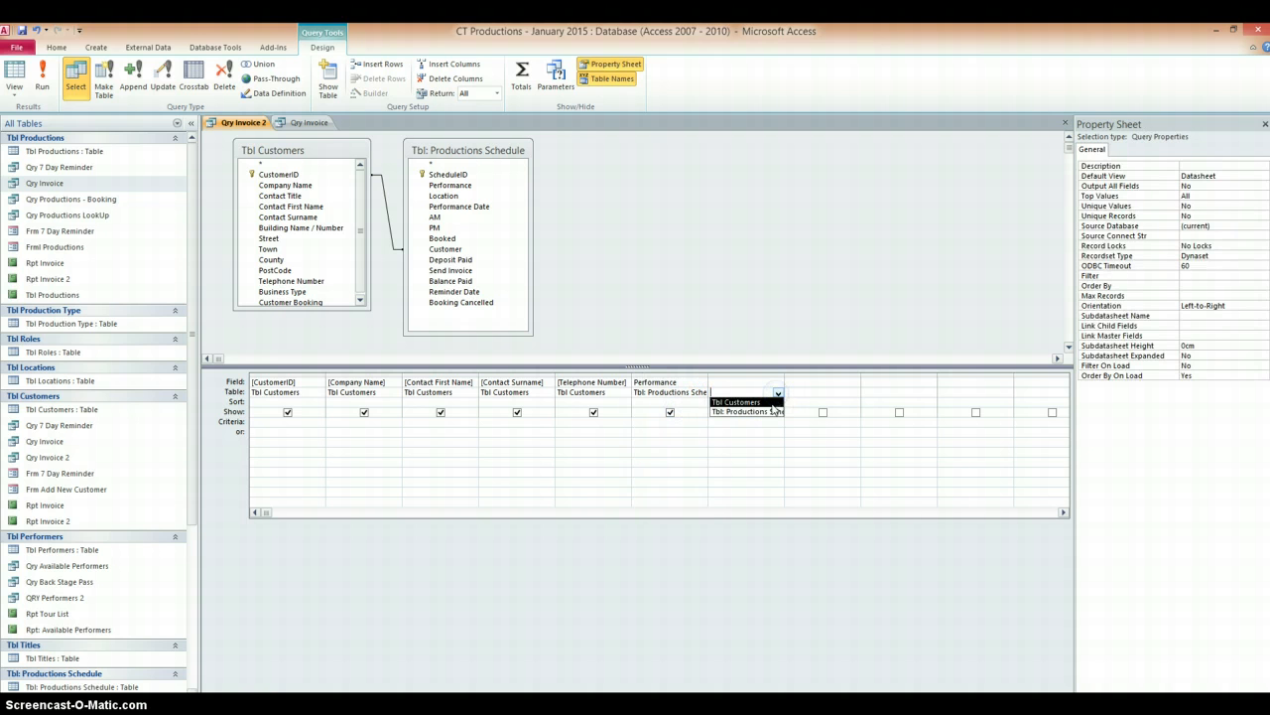
left_click(774, 411)
left_click(779, 383)
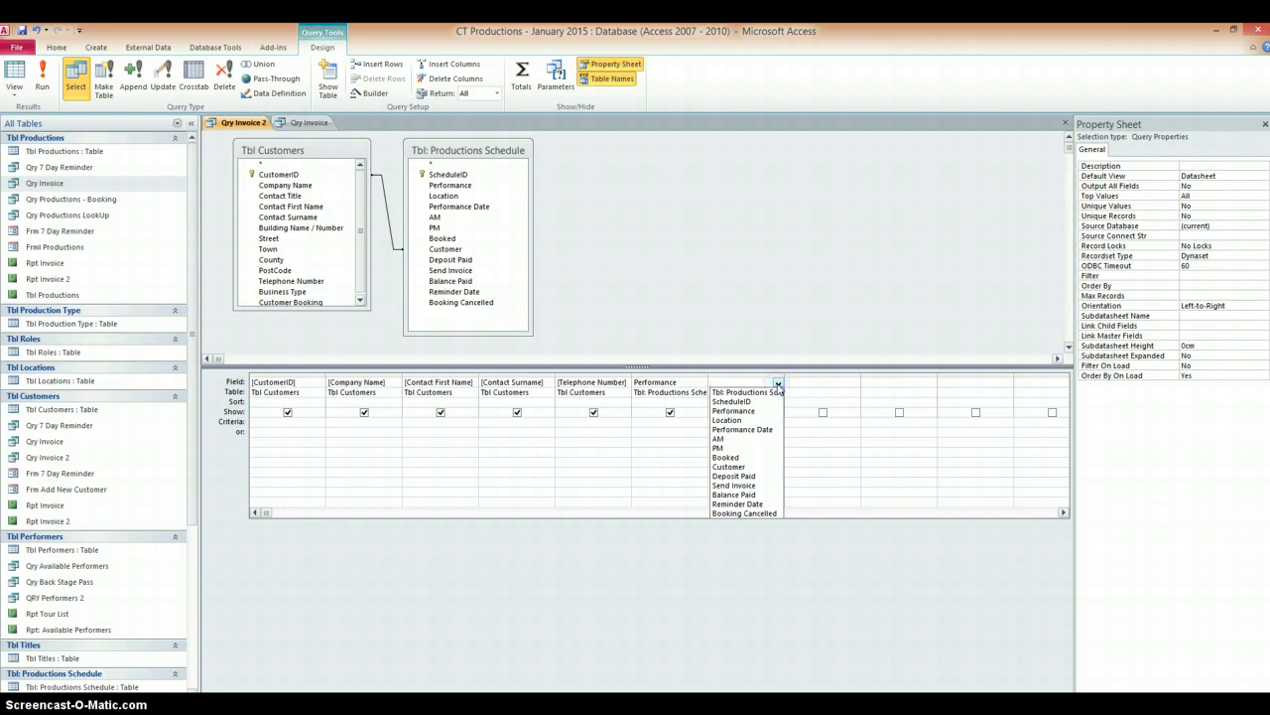
left_click(746, 429)
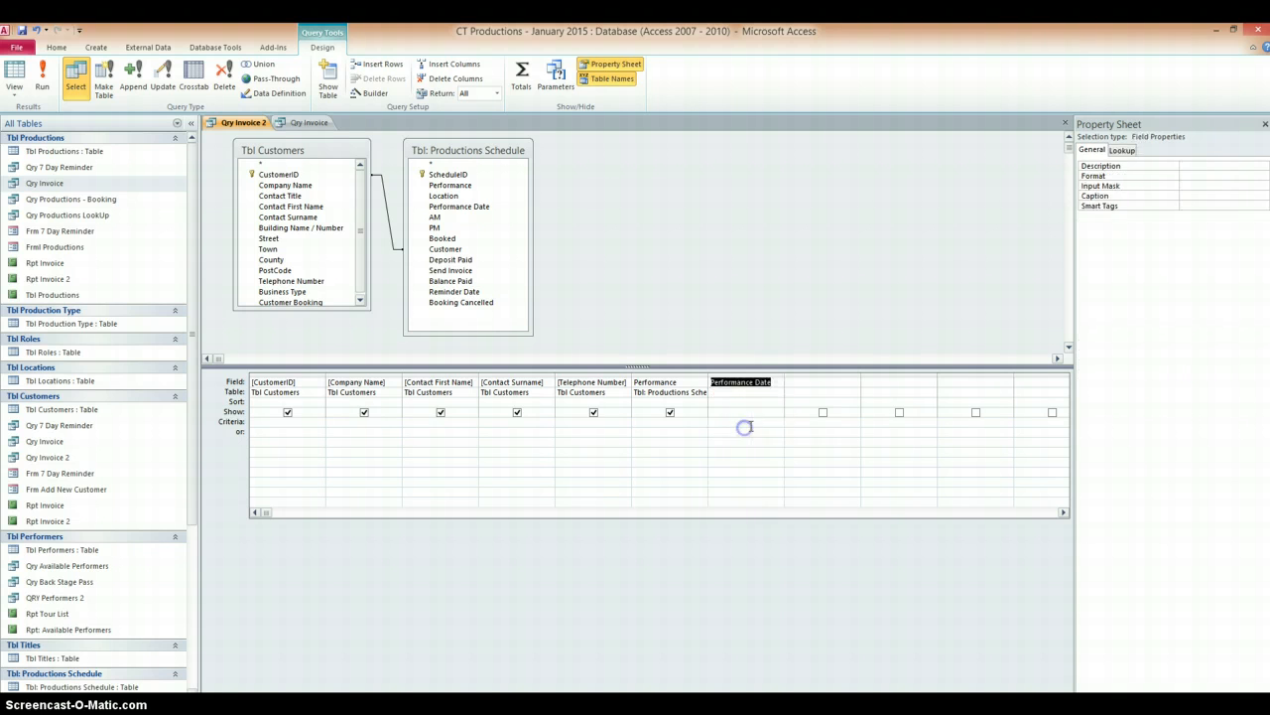
Add the Send Invoice field from Tbl: Productions Schedule in the column after Performance Date.
left_click(823, 394)
left_click(853, 393)
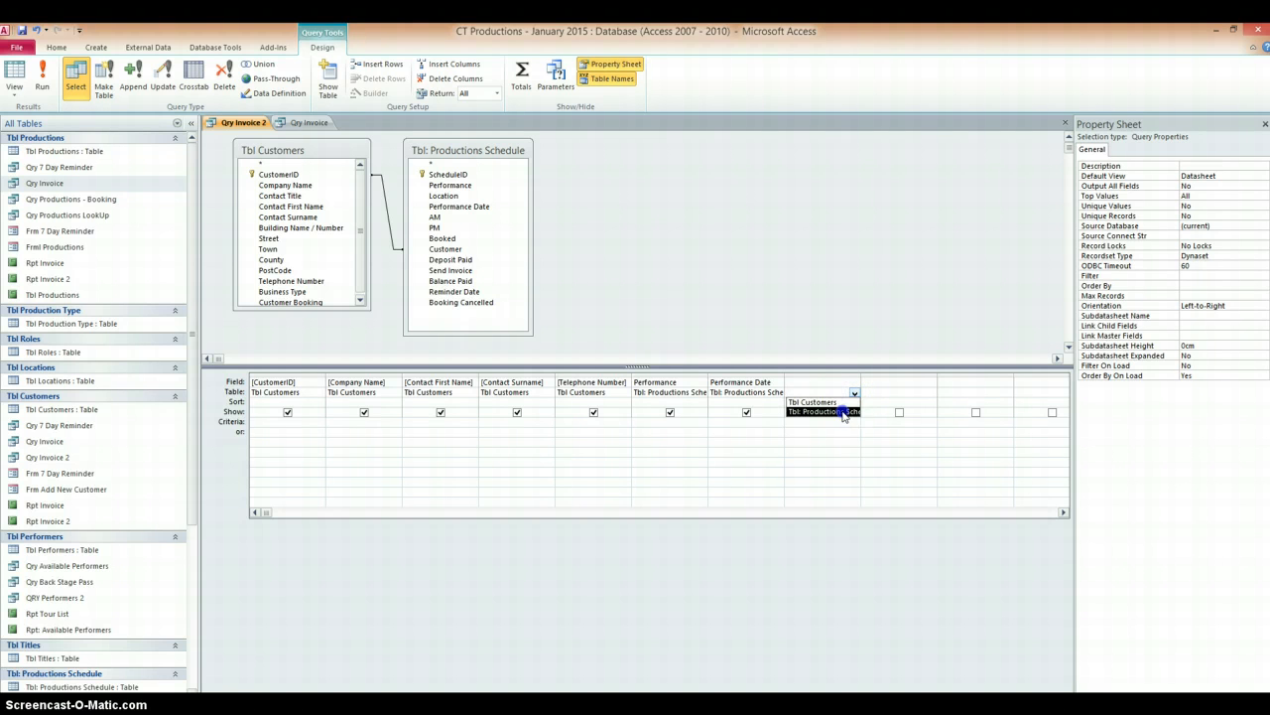
left_click(843, 411)
left_click(840, 384)
left_click(854, 383)
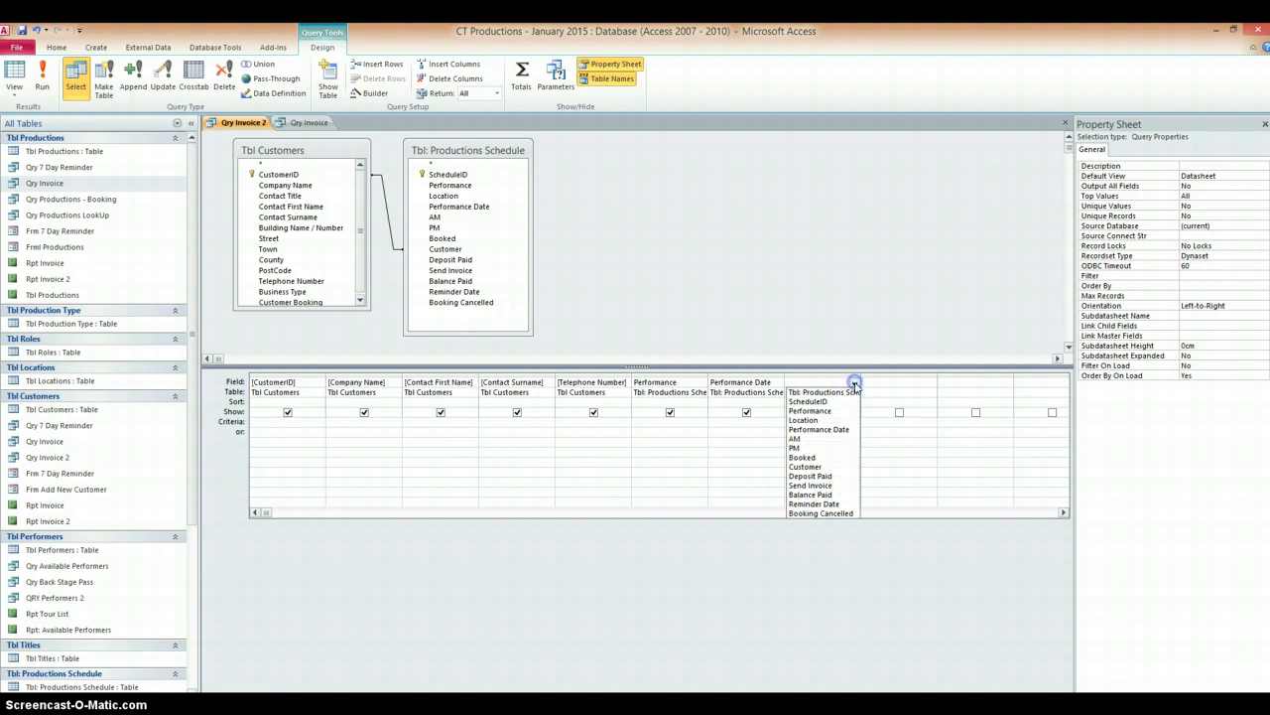
left_click(808, 485)
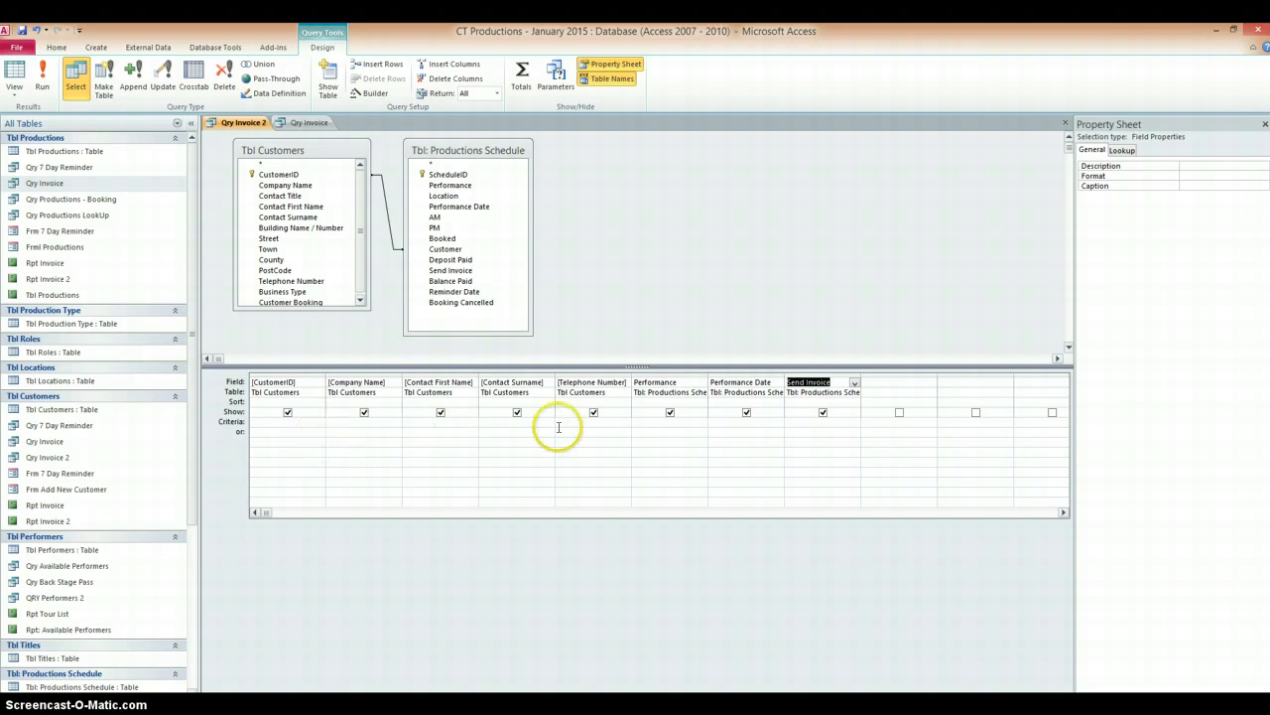
Set the criteria of the Send Invoice field to Yes.
left_click(797, 421)
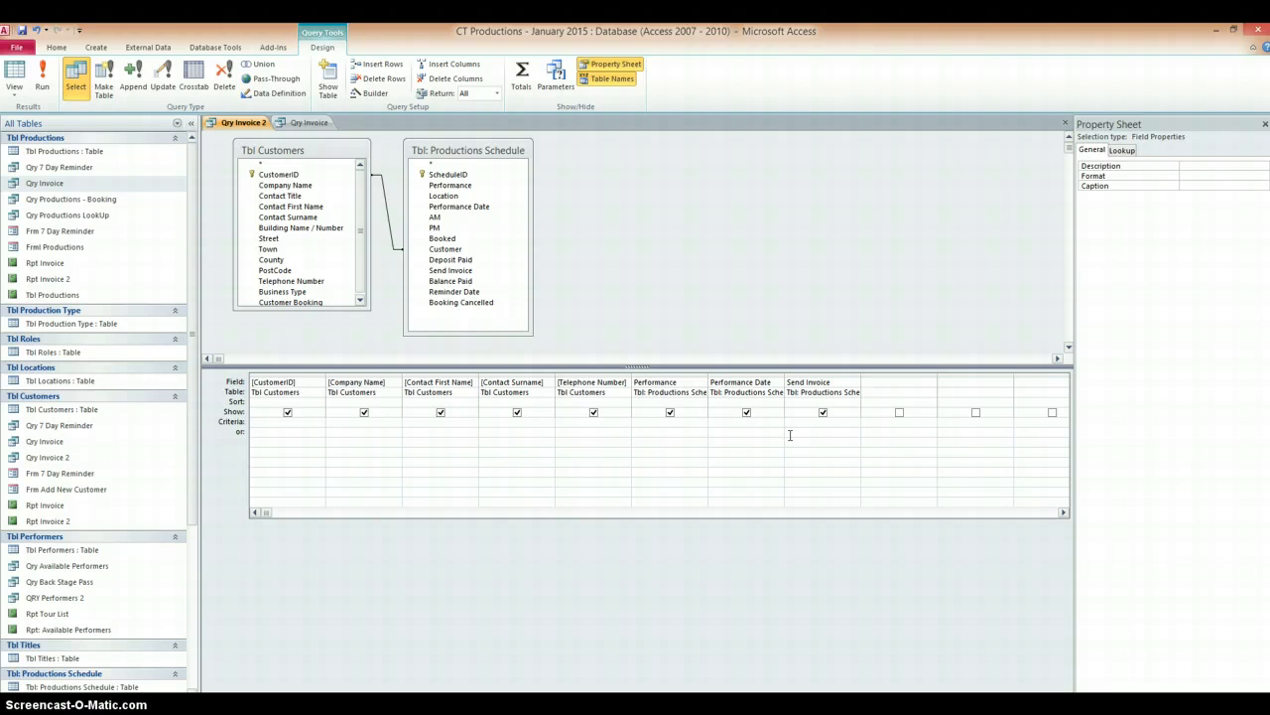
type("Yes")
type("o Yes")
Add the table Tbl Productions to the query design and enlarge its field list to show all fields.
left_click(328, 81)
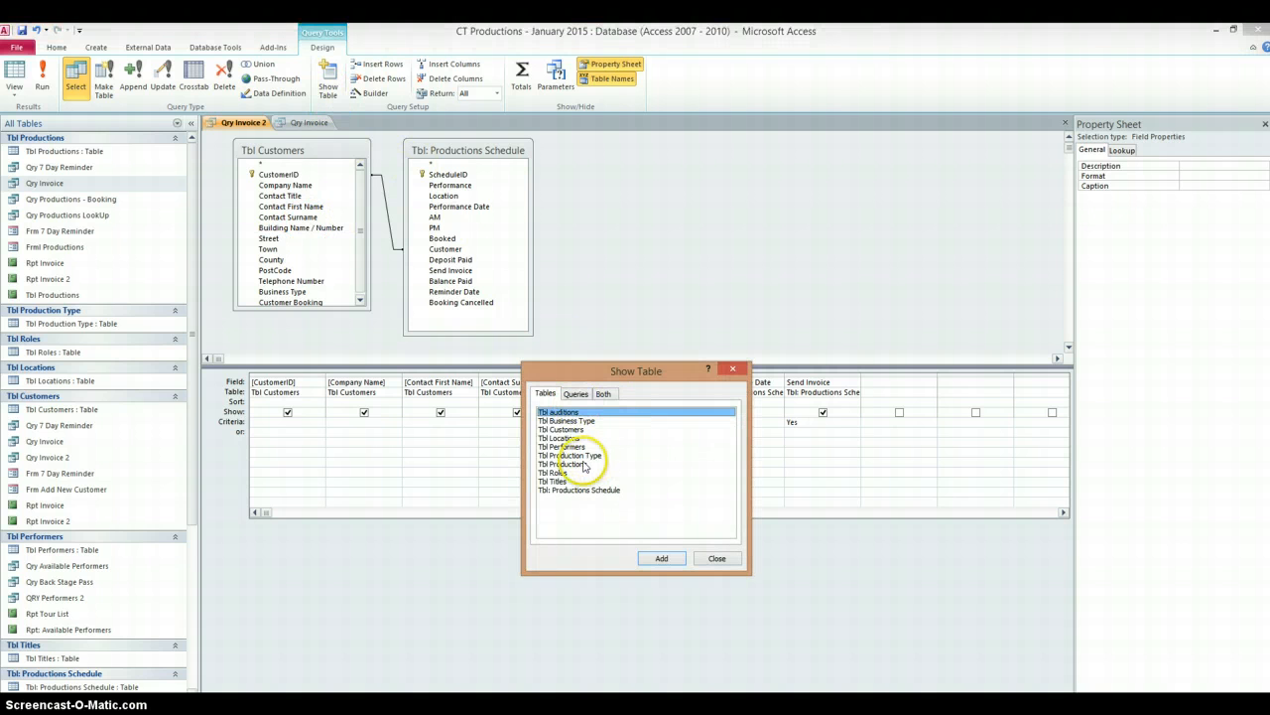
left_click(563, 463)
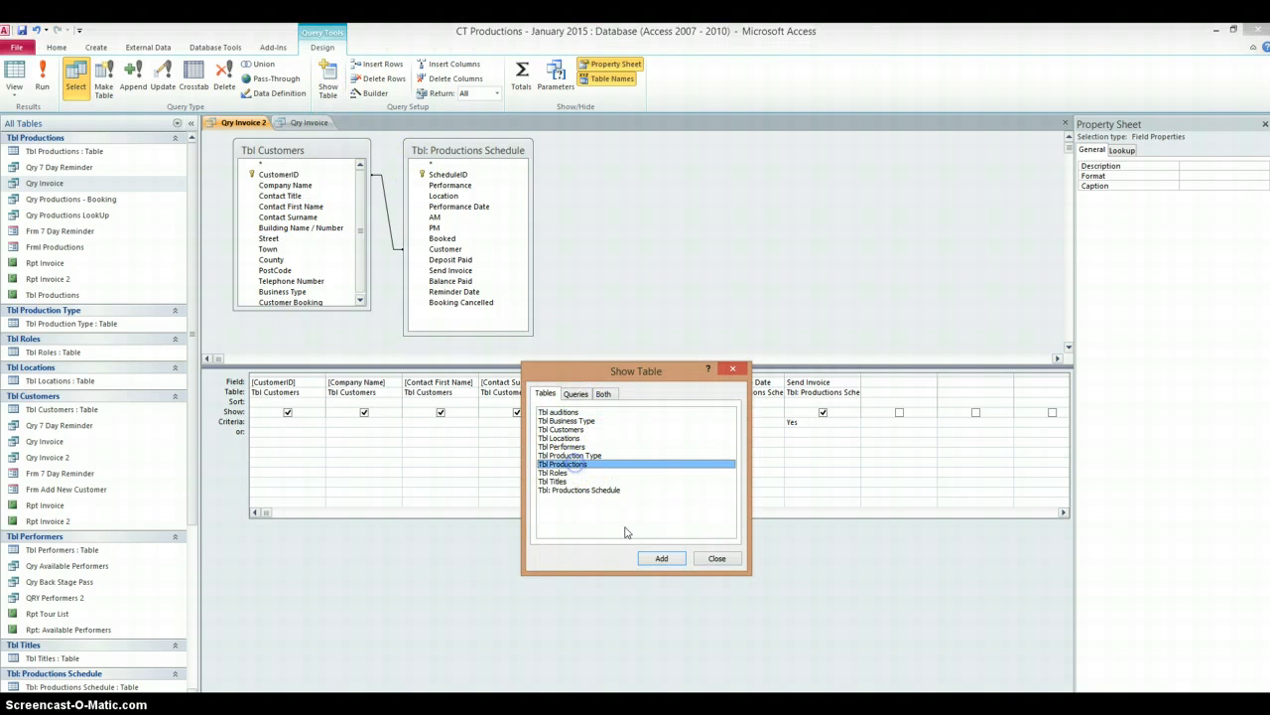
left_click(660, 558)
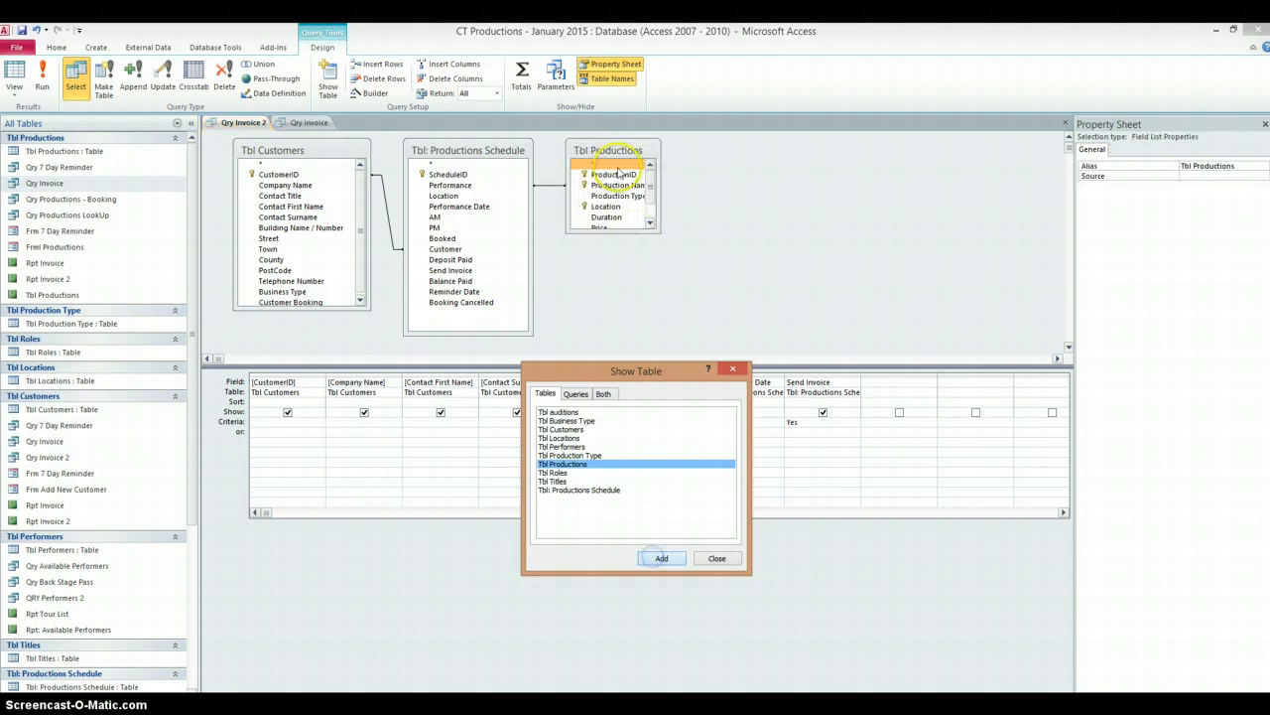
left_click(716, 558)
left_click_drag(624, 231, 624, 327)
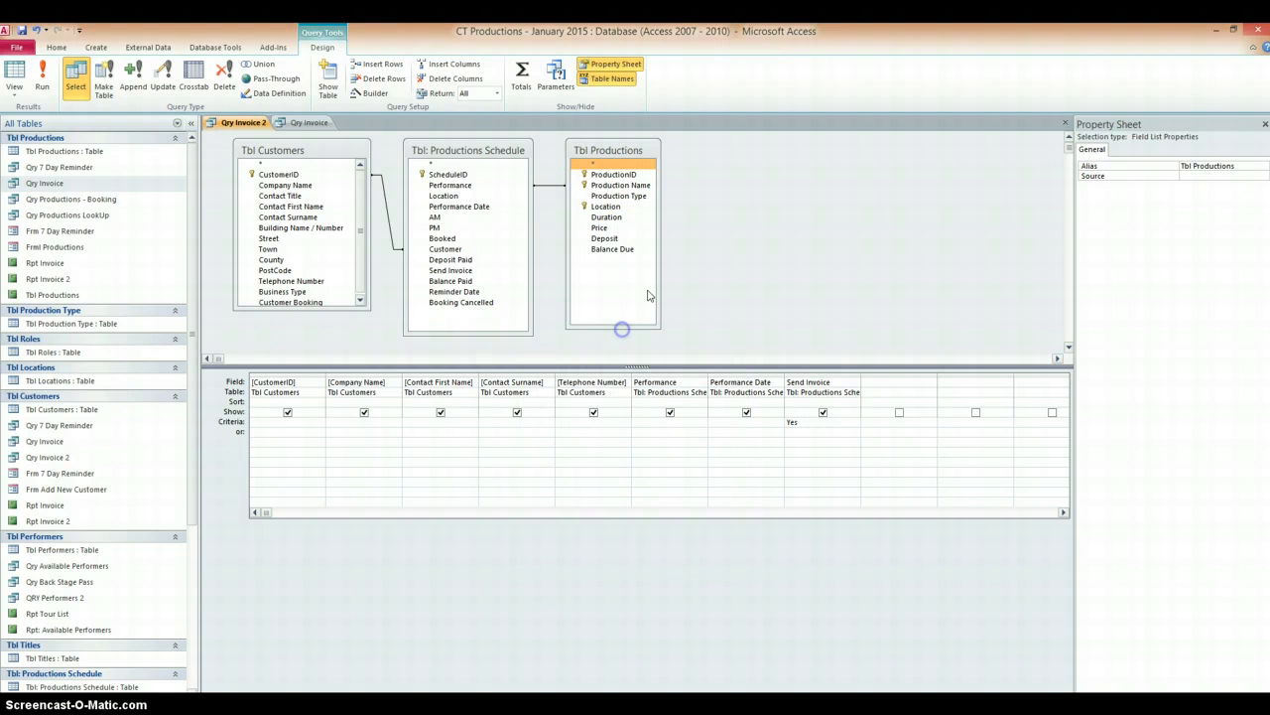
left_click_drag(660, 270, 688, 271)
Add the Balance Due field from Tbl Productions in the column after Send Invoice and run the query.
left_click(896, 391)
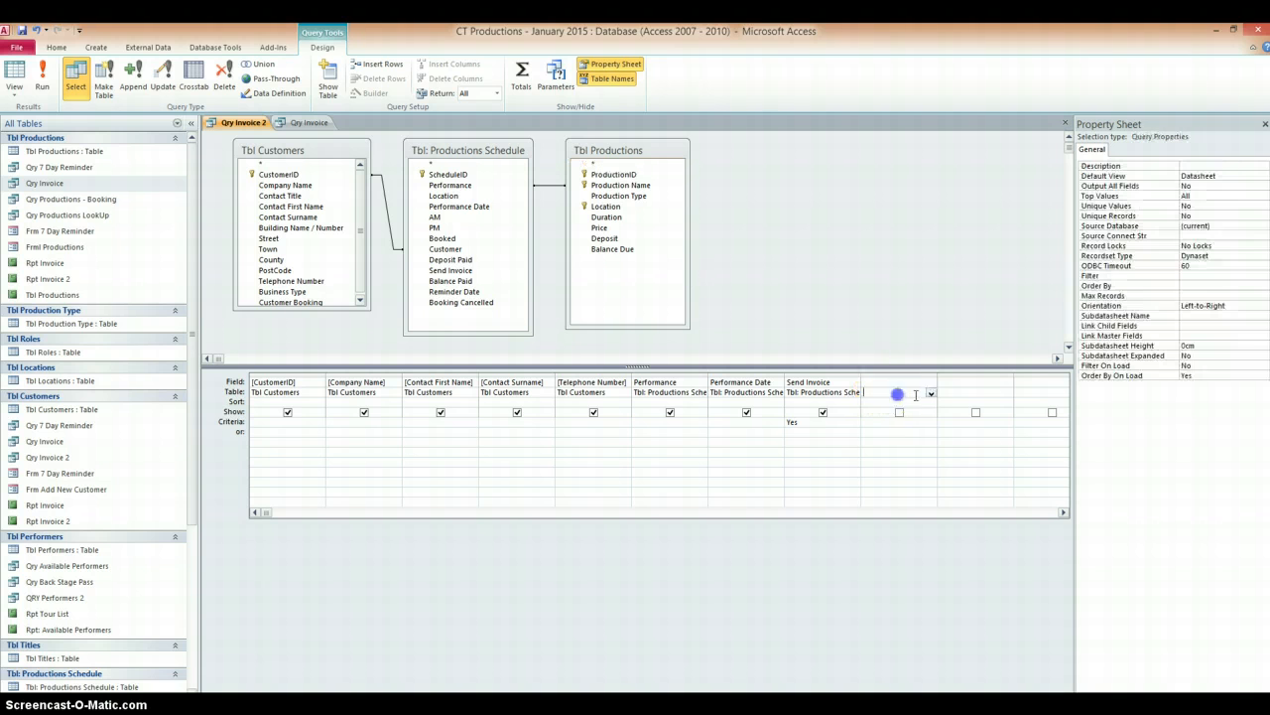
left_click(932, 392)
left_click(898, 421)
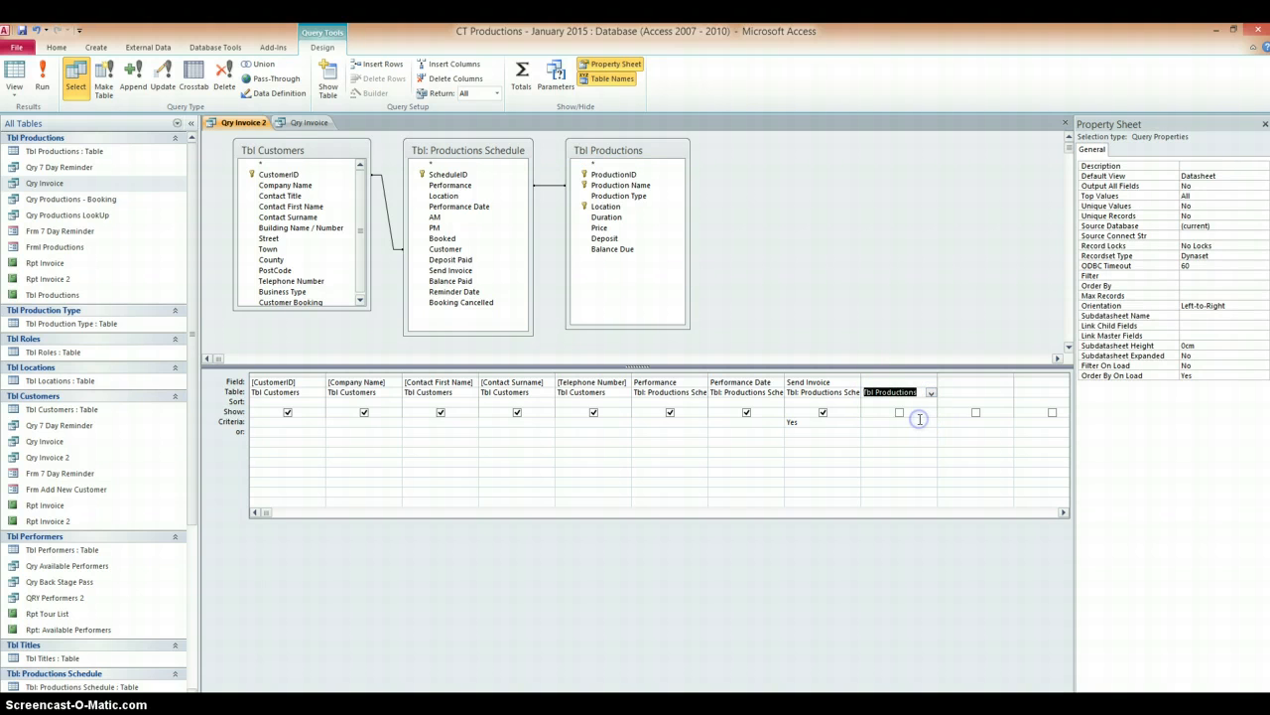
left_click(931, 382)
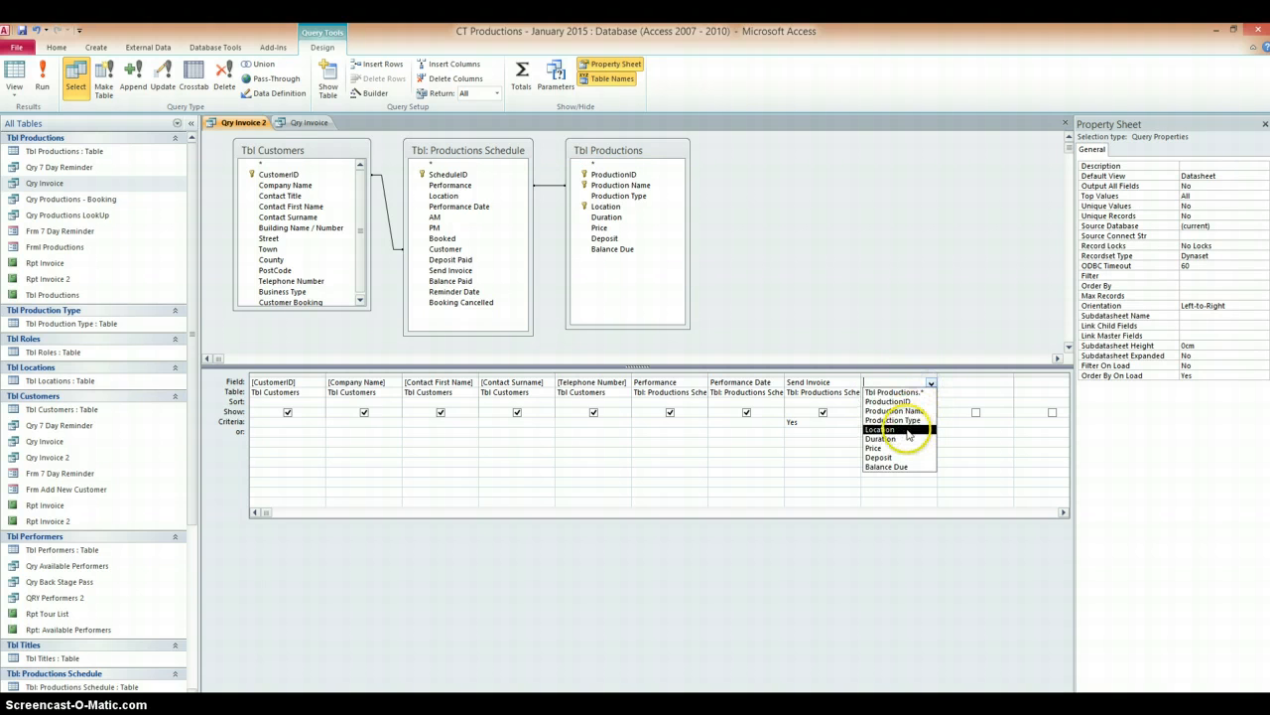
left_click(900, 464)
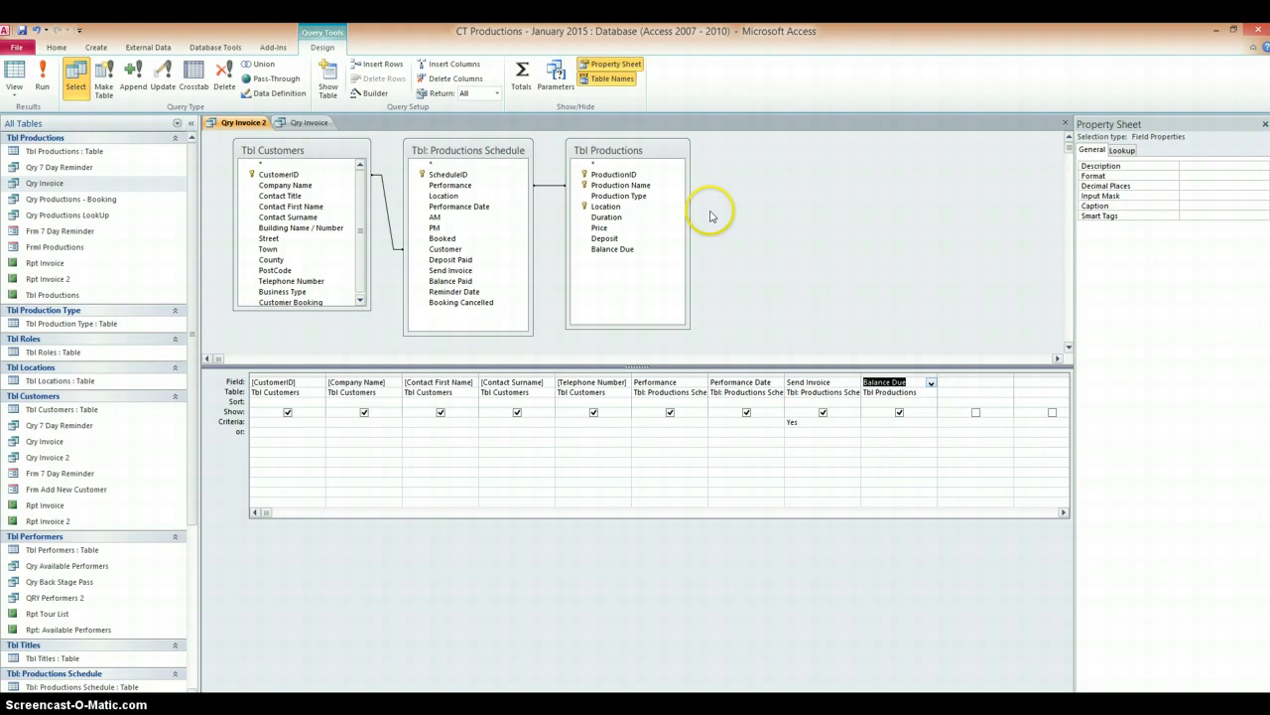
left_click(44, 85)
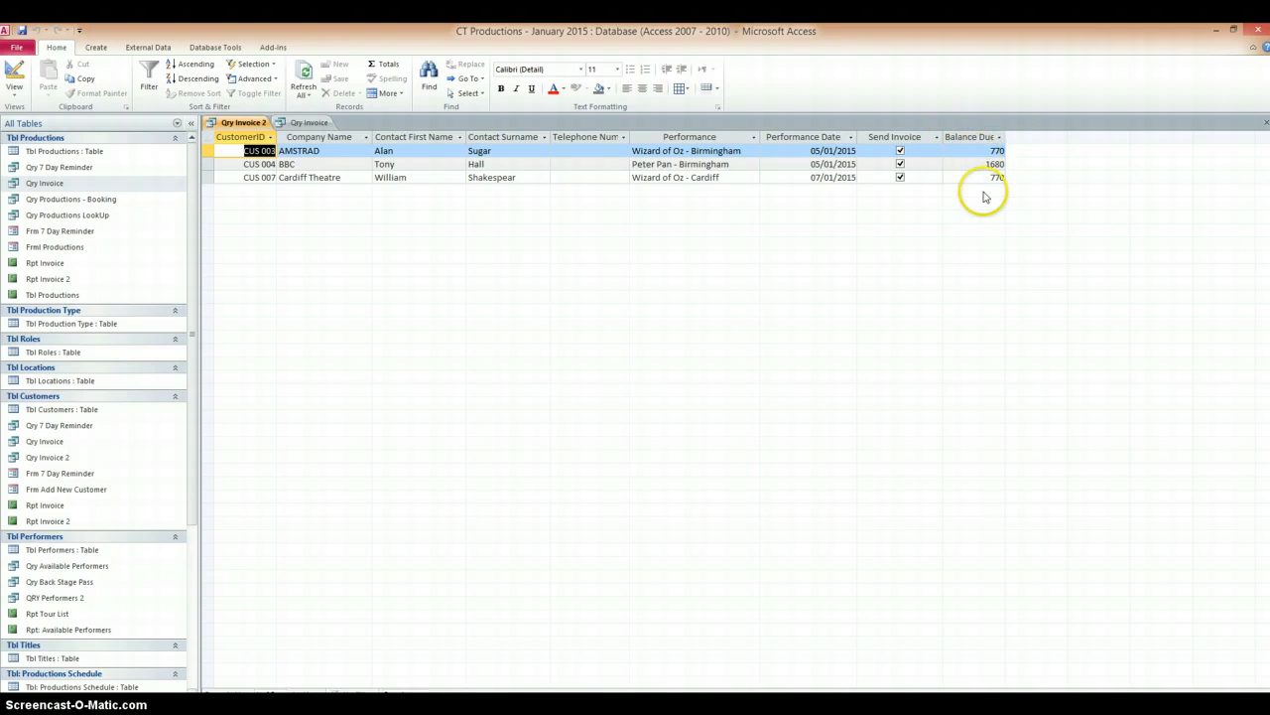
Return the query to its design, change the Send Invoice criteria to No and run the query.
left_click(14, 93)
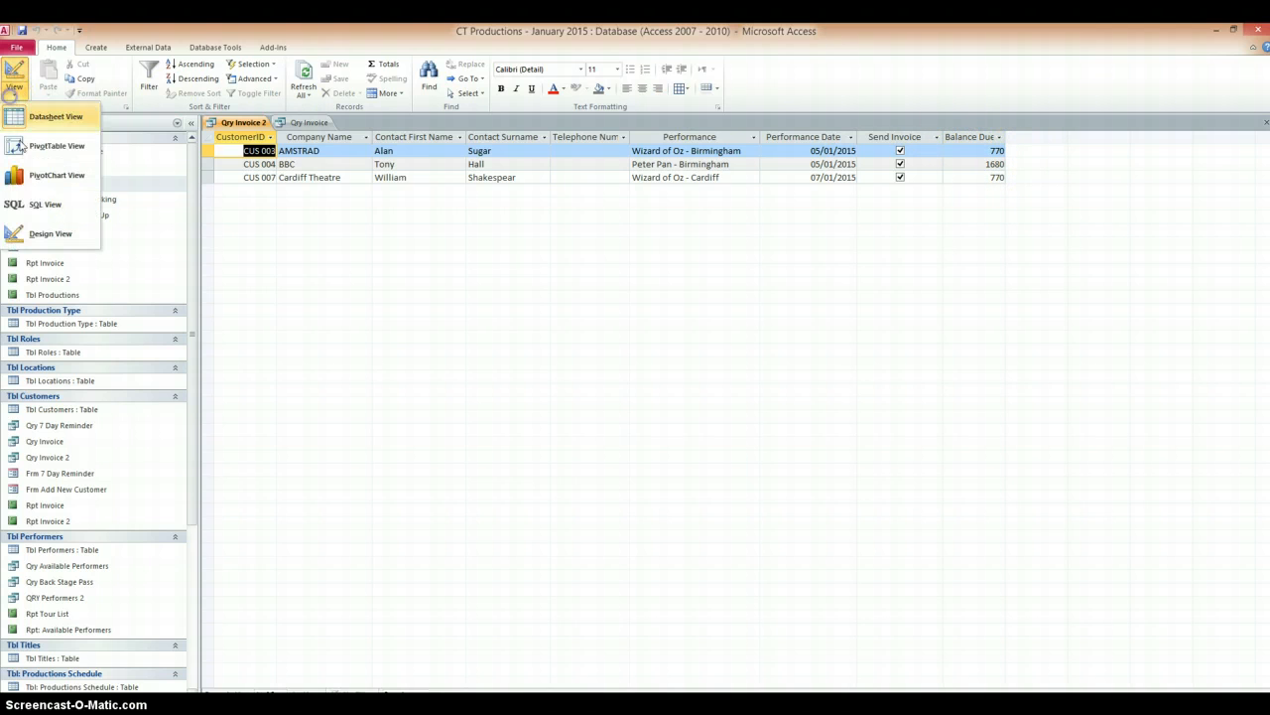
left_click(29, 236)
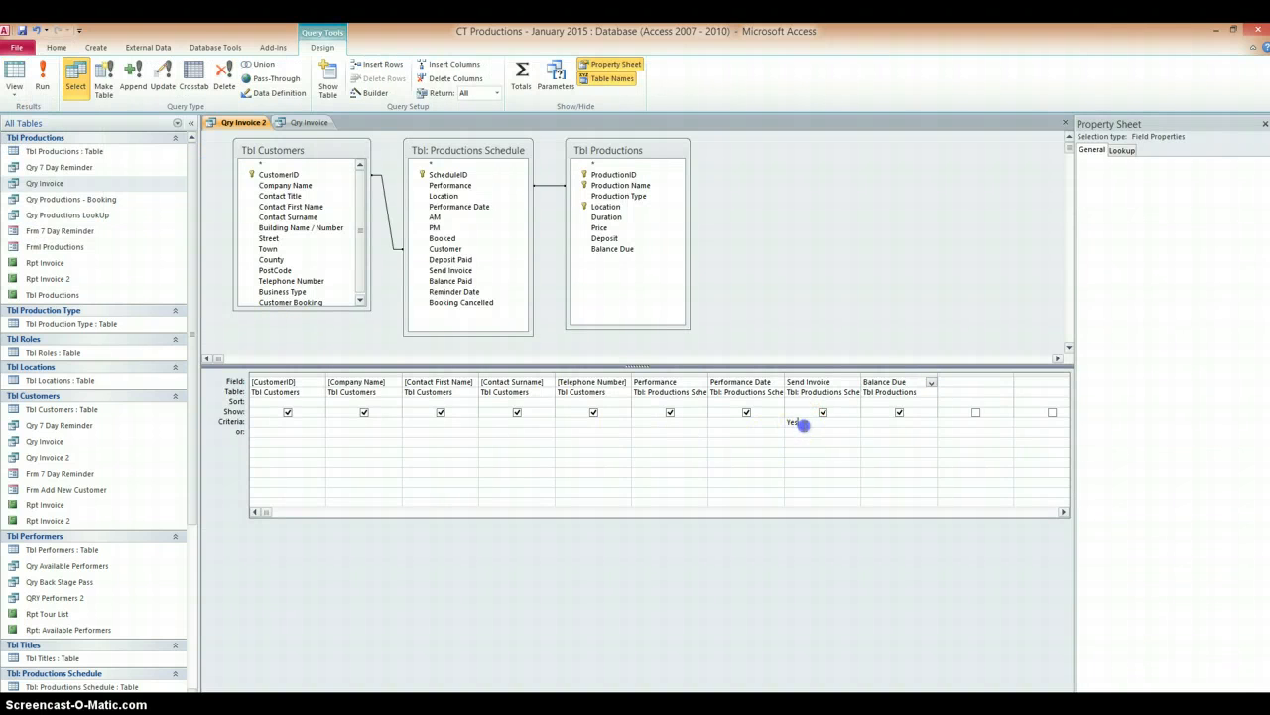
left_click_drag(808, 421, 779, 422)
type("no")
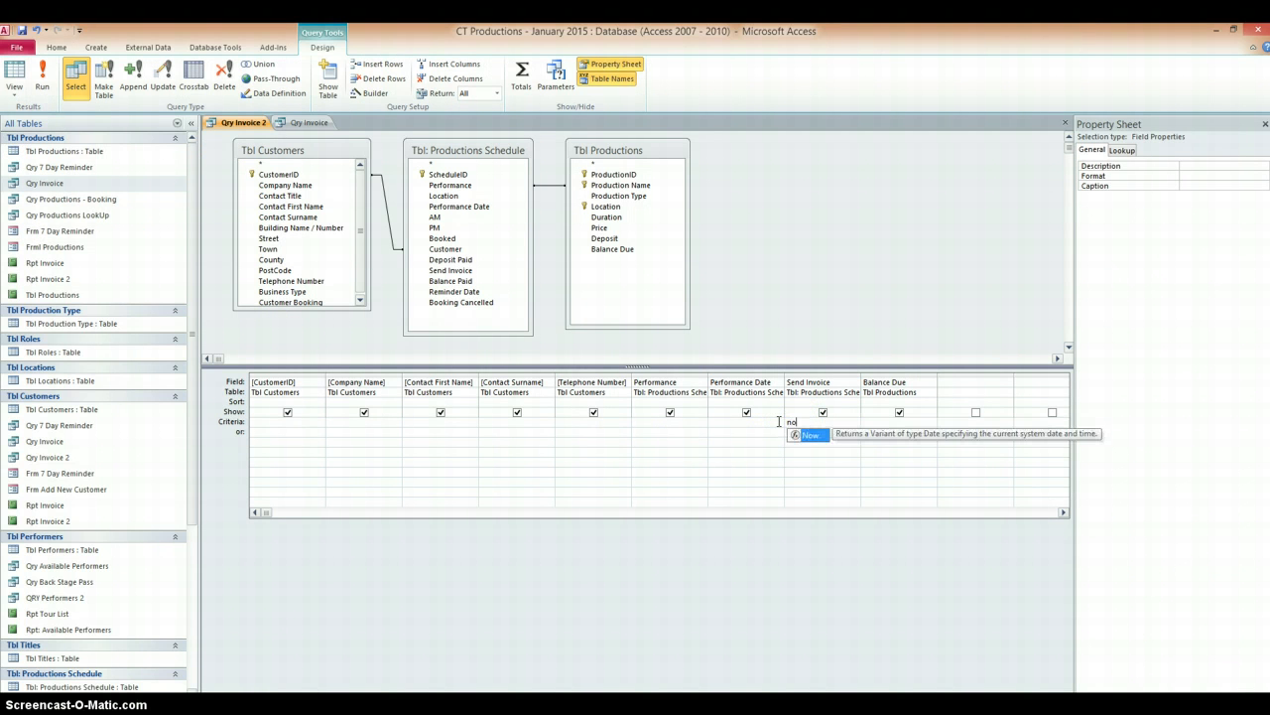
left_click(44, 87)
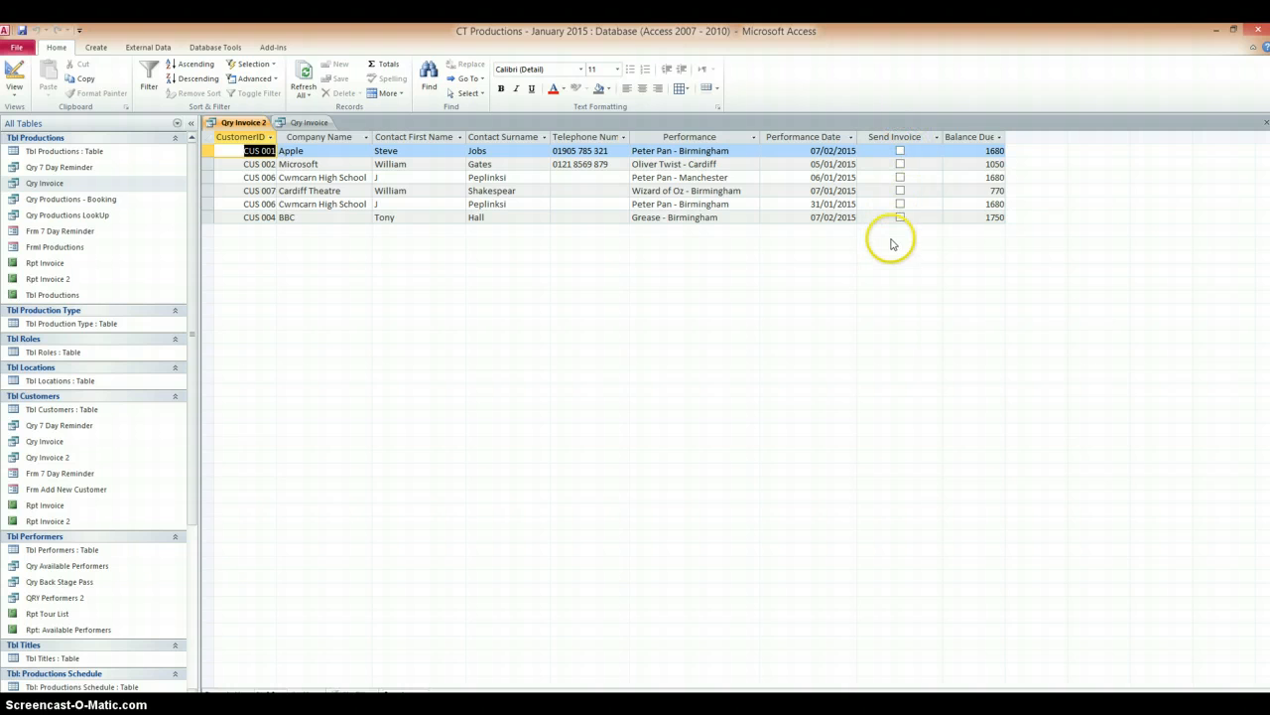
Return to the query design and try to run the query with the Send Invoice criteria entered as Ture.
left_click(16, 91)
left_click(50, 233)
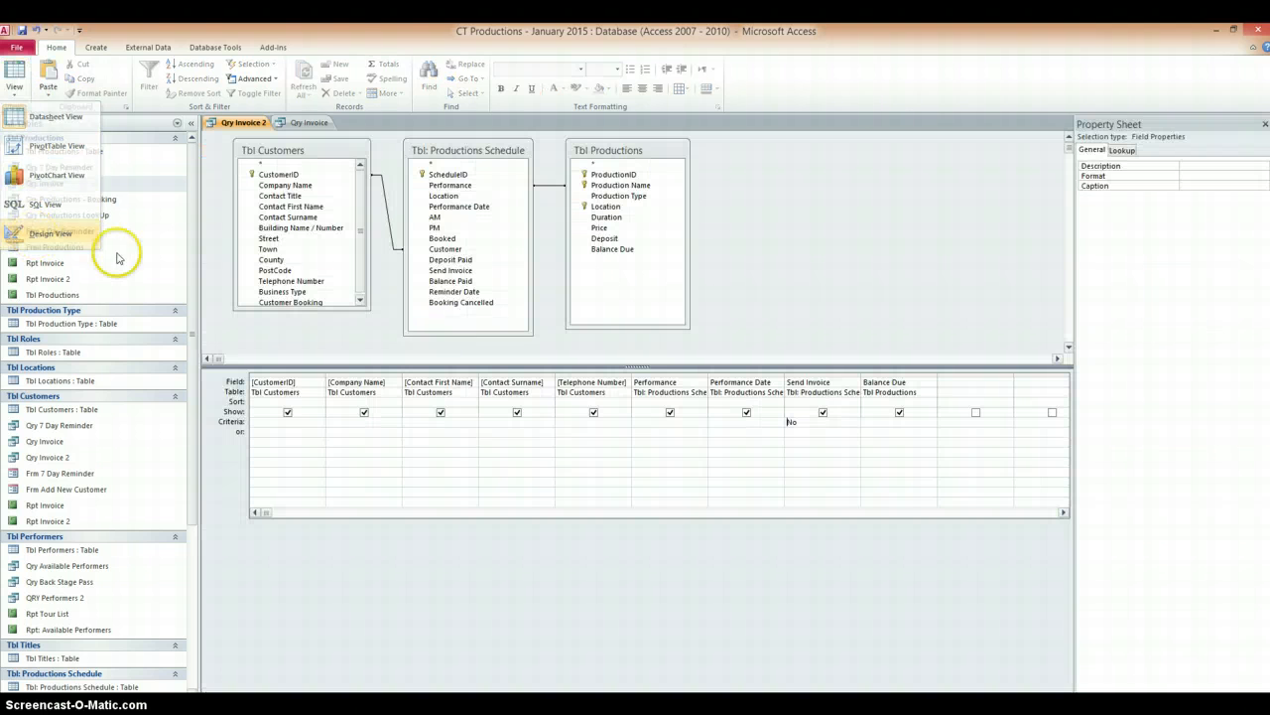
left_click(801, 421)
type("No")
left_click_drag(801, 421, 767, 421)
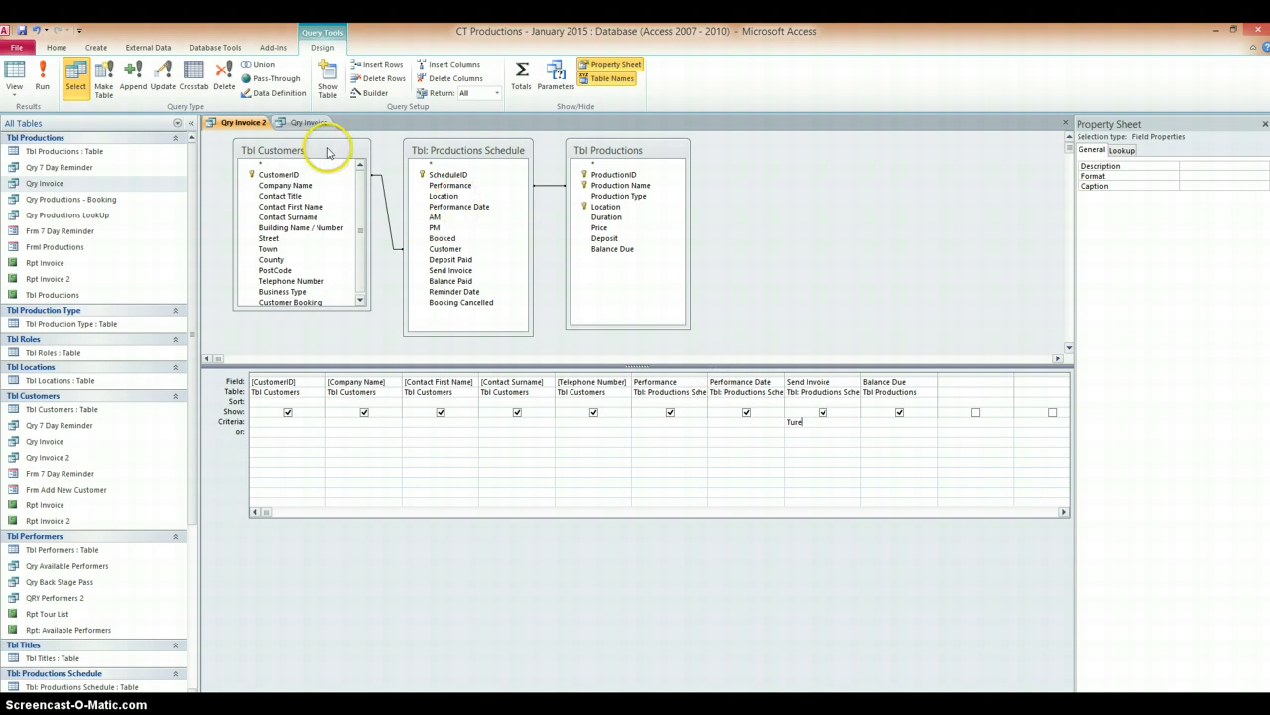
left_click(43, 86)
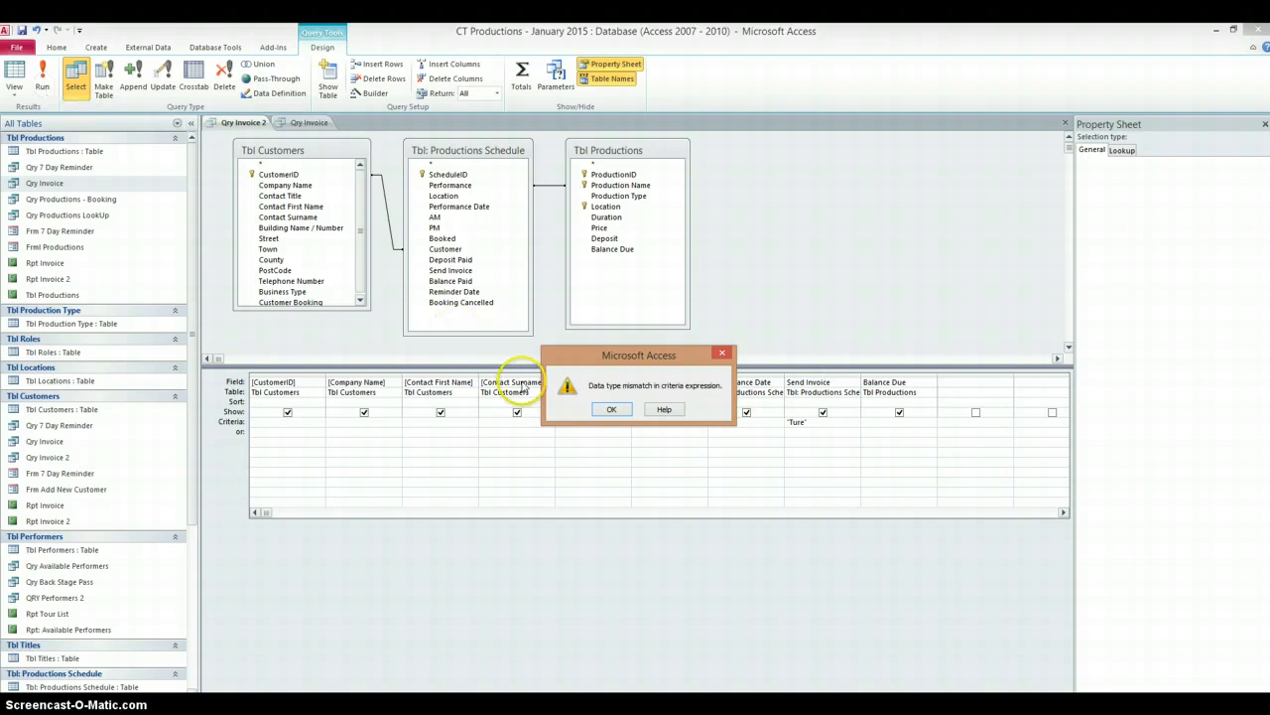
left_click(611, 411)
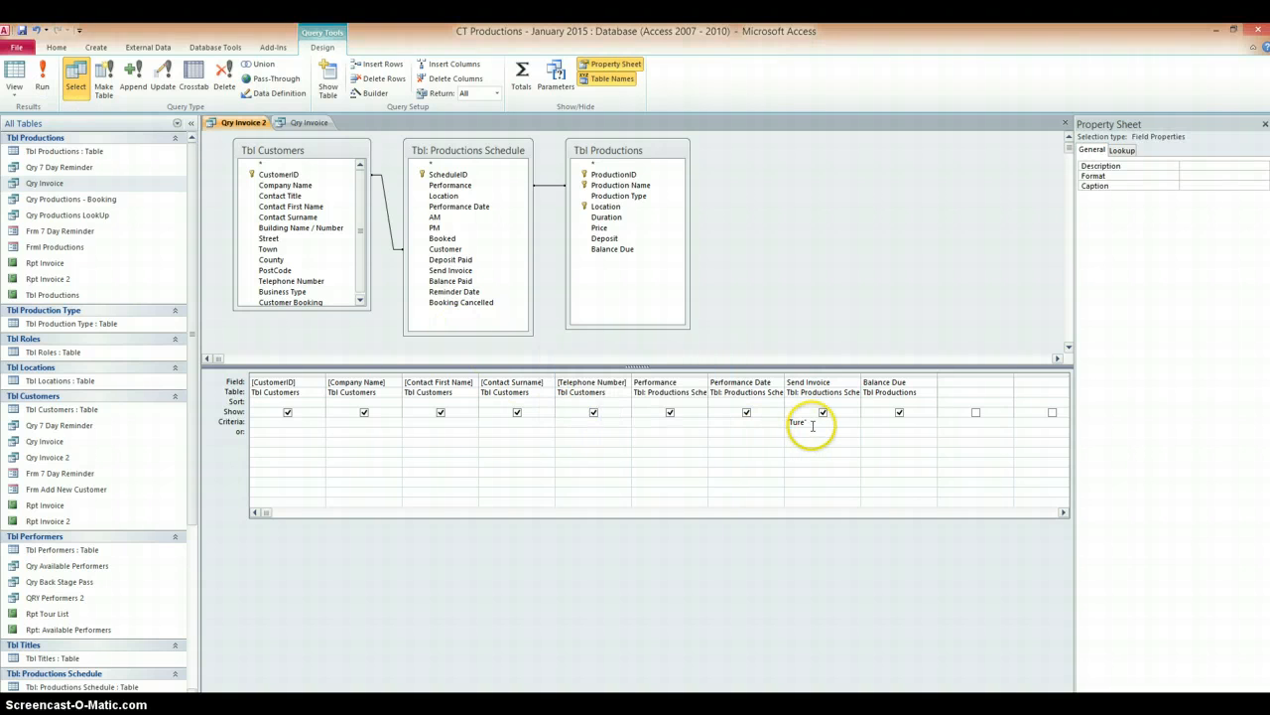
Set the criteria of the Send Invoice field to True and run the query.
type("Tr")
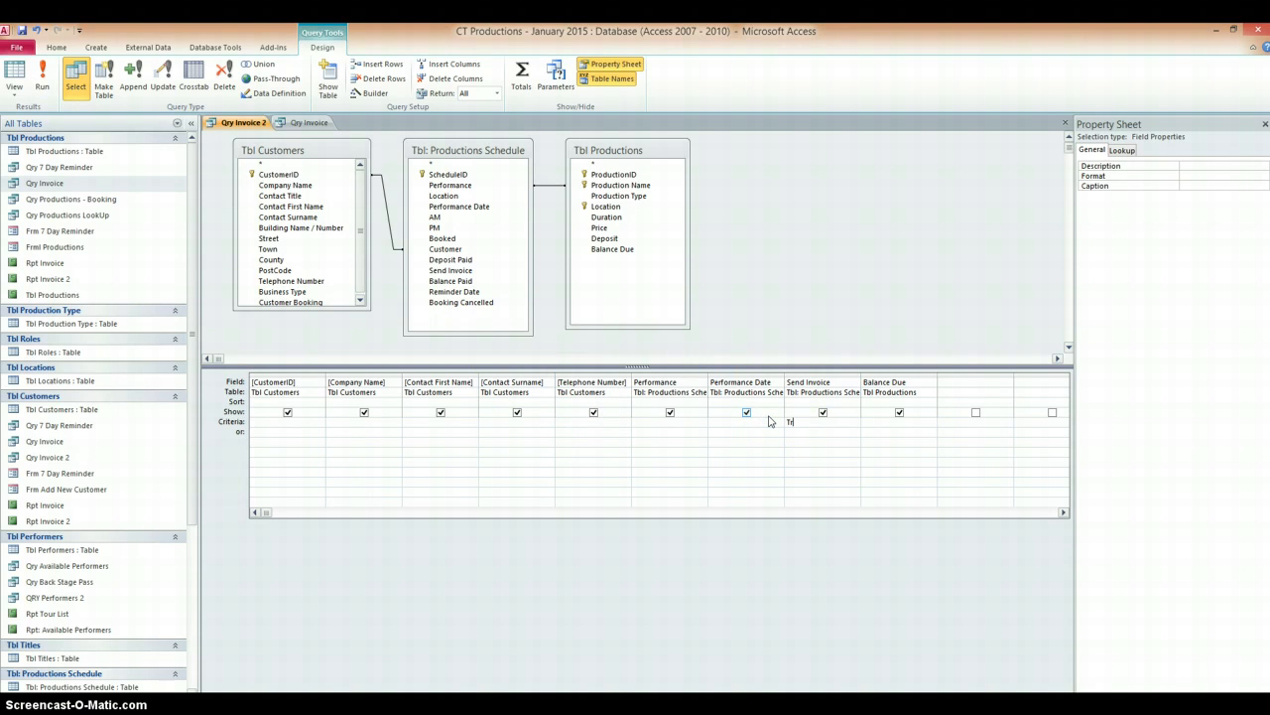
type("ue")
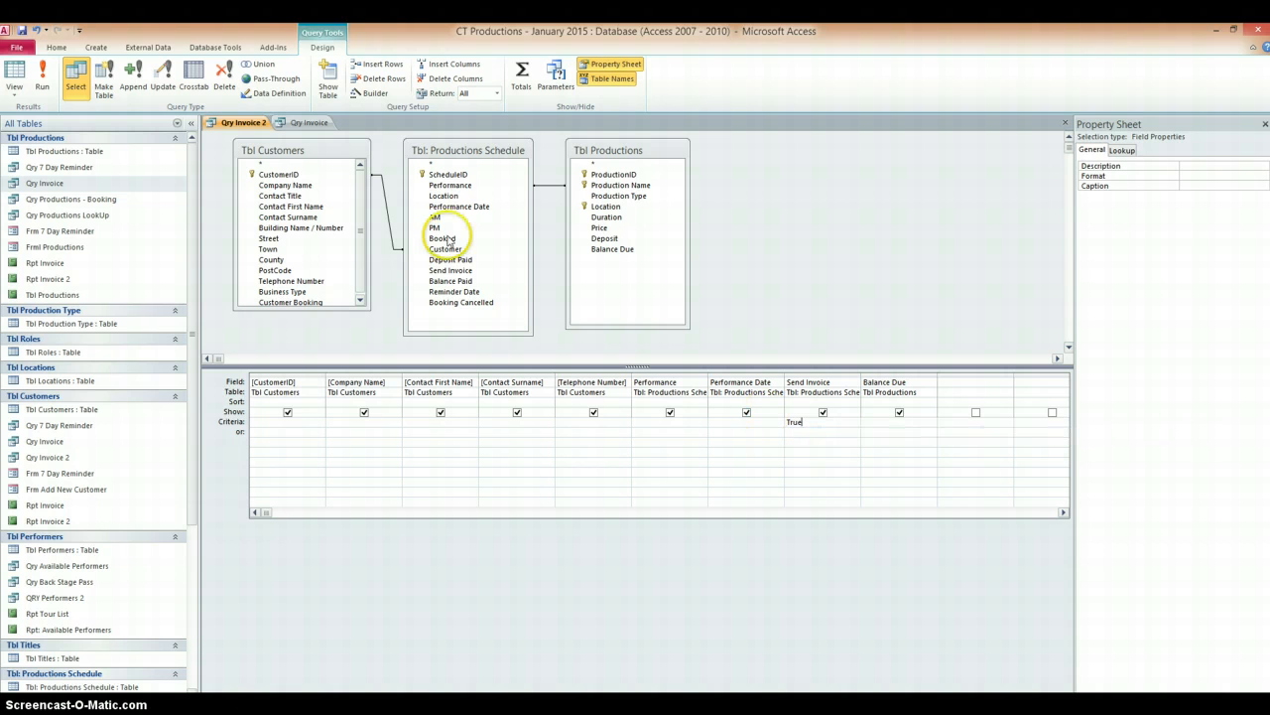
left_click(39, 83)
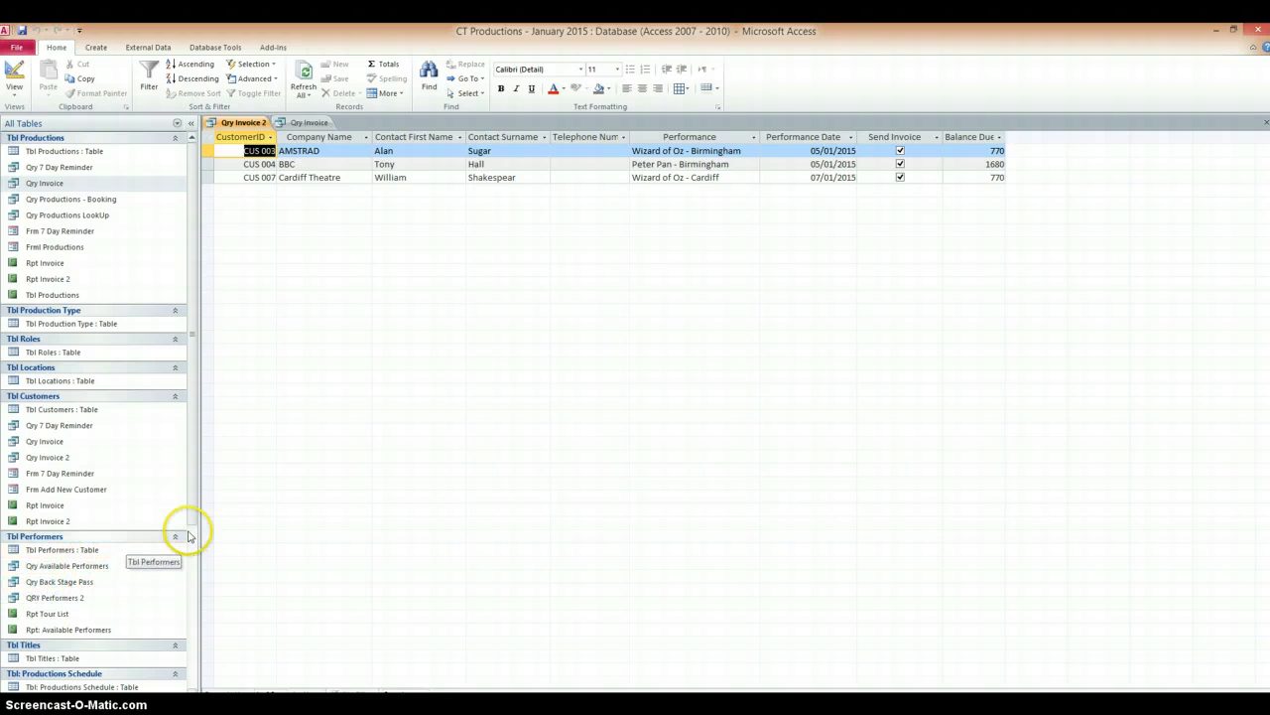
left_click_drag(192, 533, 178, 675)
mouse_move(193, 592)
left_mouse_down()
mouse_move(188, 620)
mouse_move(192, 585)
left_mouse_up()
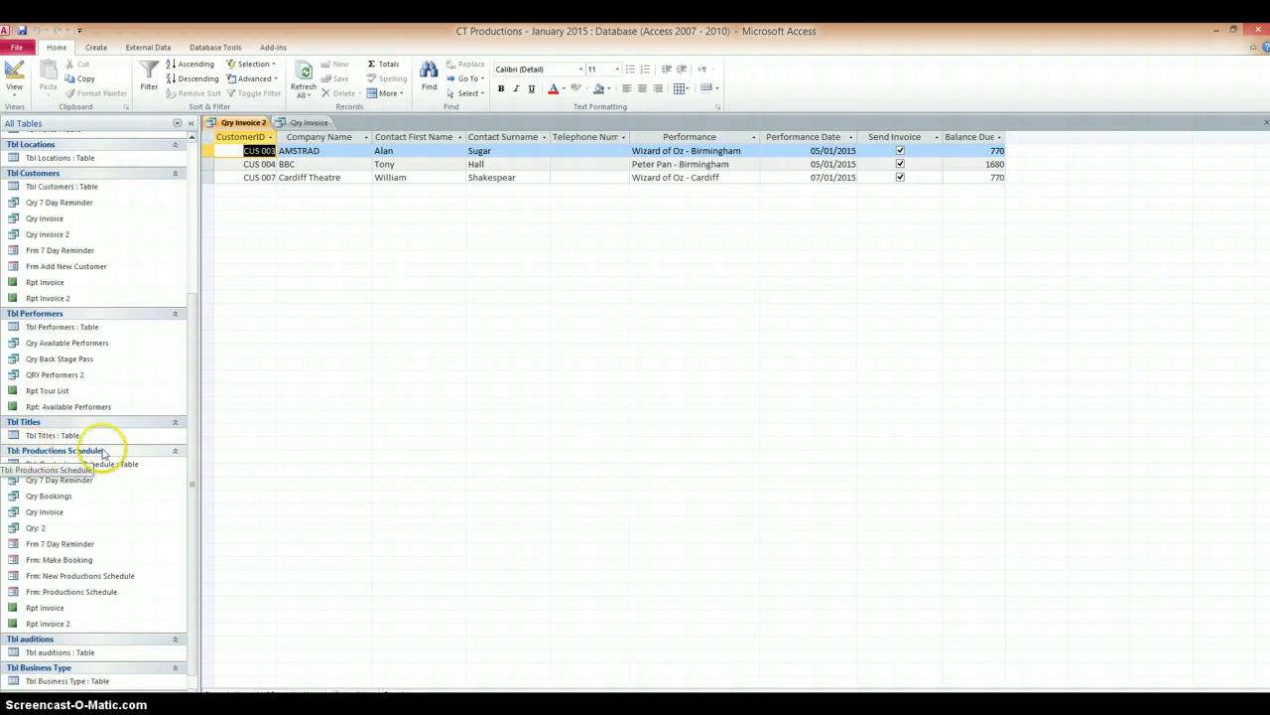
left_click_drag(192, 477, 192, 398)
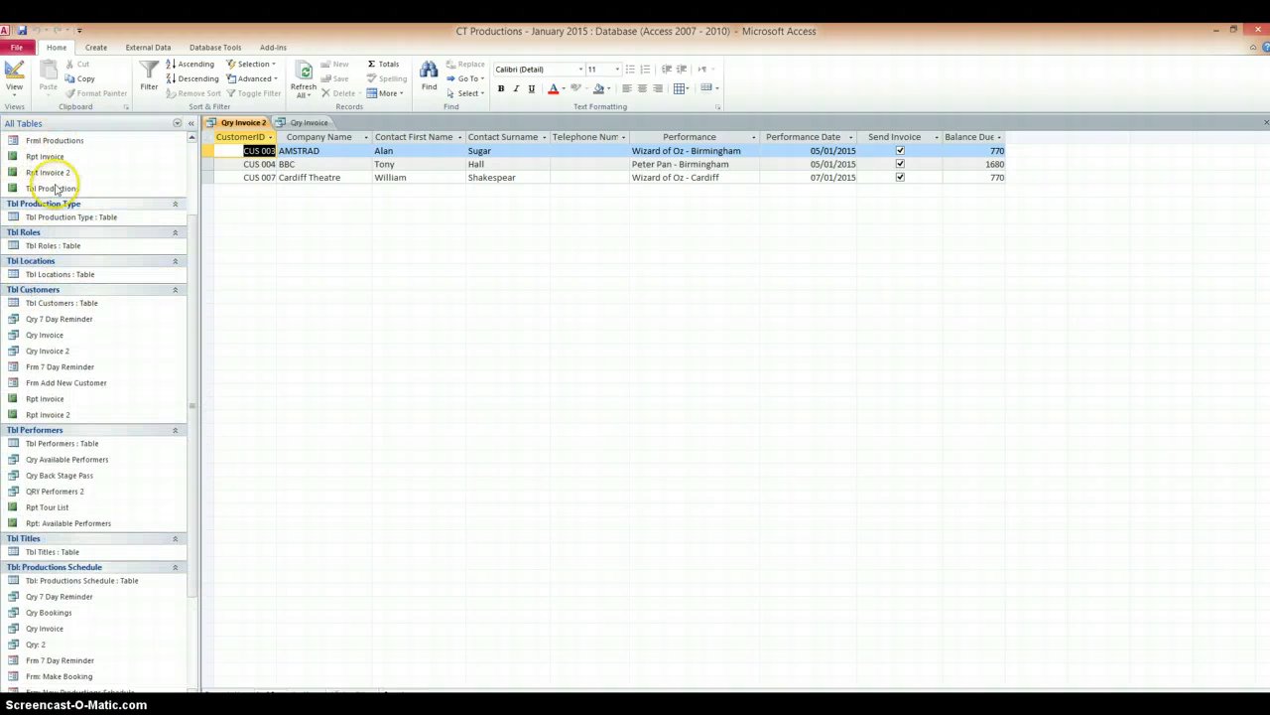
left_click_drag(192, 261, 195, 176)
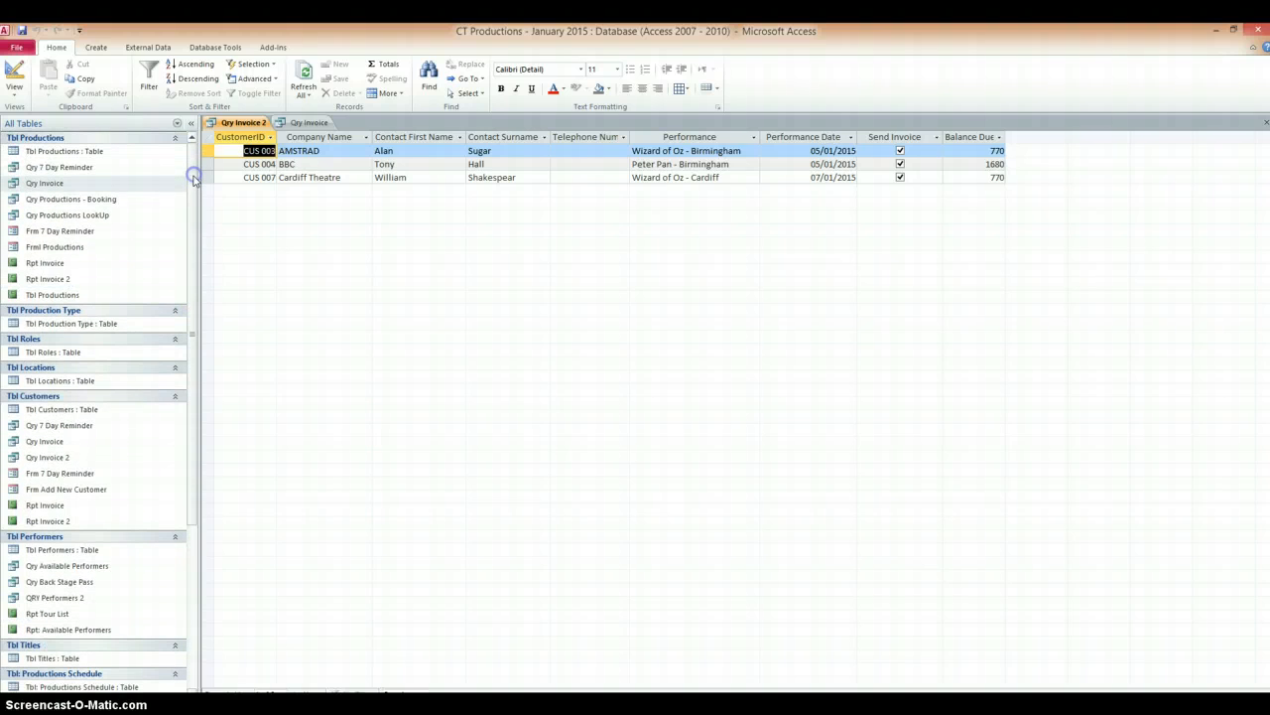